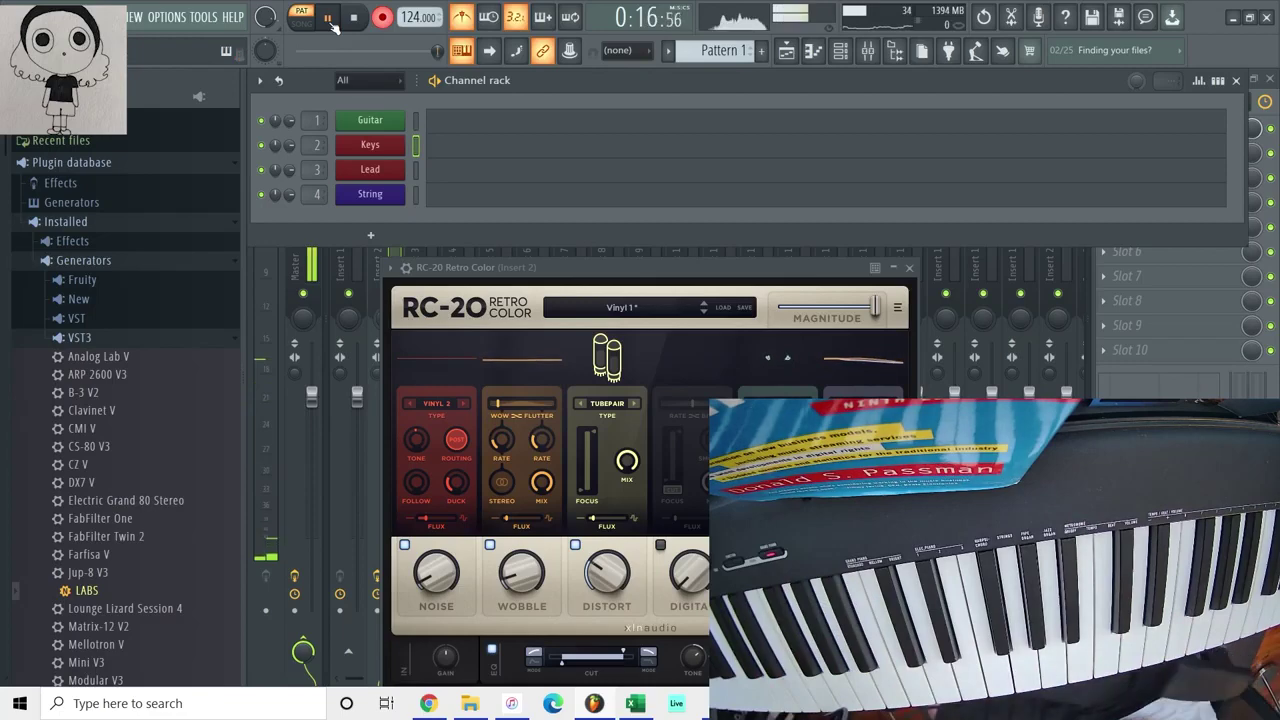
# Open the Keys channel's piano roll and delete the uppermost group of notes in bars 3 and 4
pyautogui.rightClick(404, 140)
pyautogui.click(436, 143)
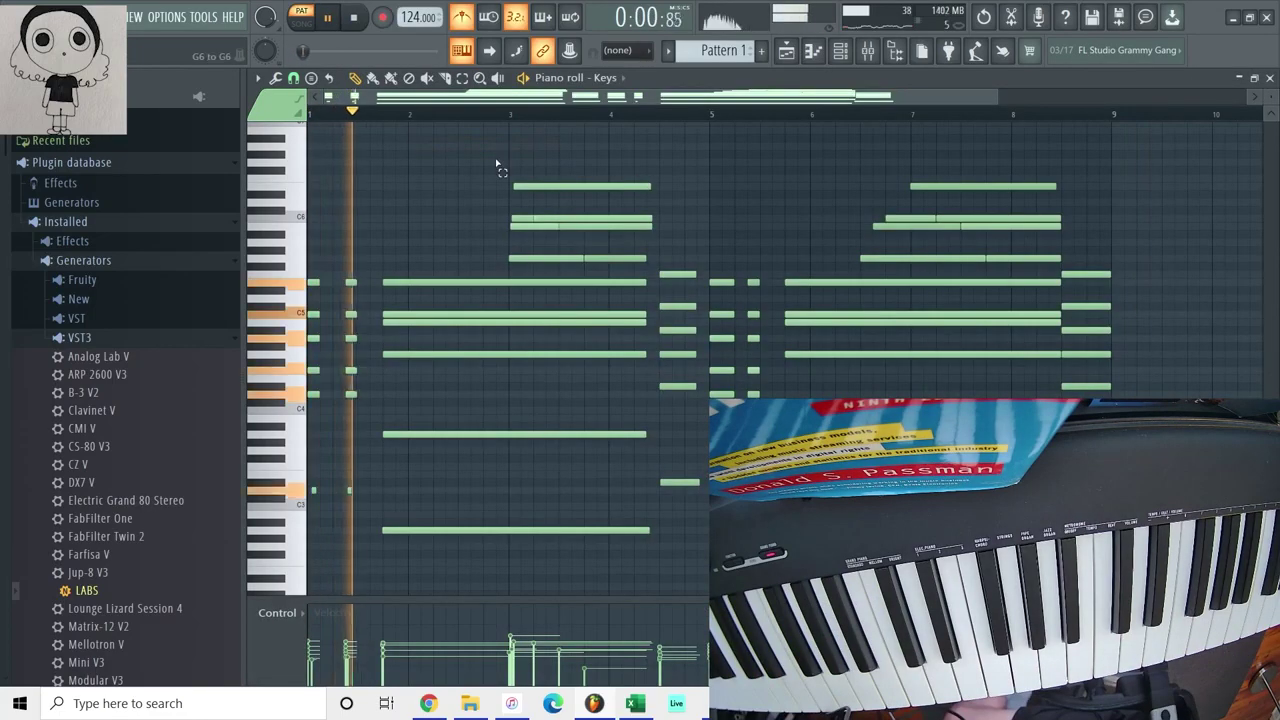
pyautogui.moveTo(497, 165); pyautogui.dragTo(634, 266)
pyautogui.press('Delete')
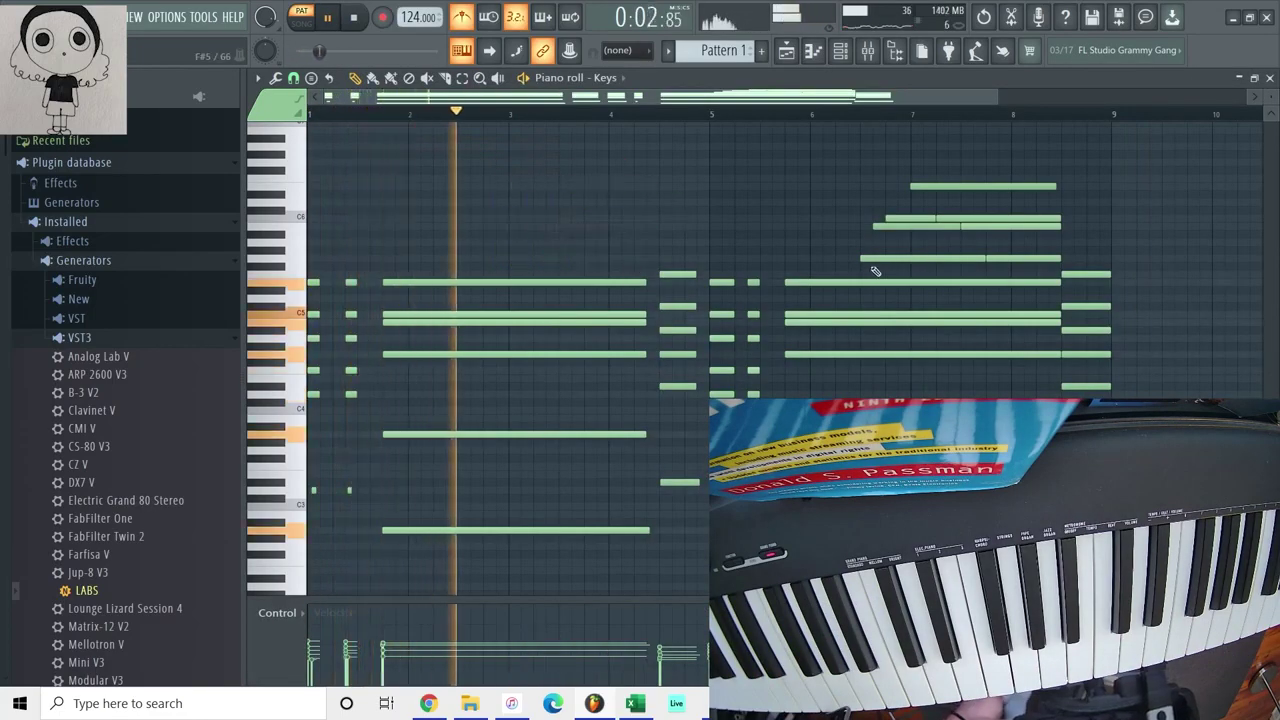
# Copy the upper note group from bars 6 to 8 and align the copy over the matching chord in bars 2 to 4
pyautogui.moveTo(875, 271); pyautogui.dragTo(1073, 166)
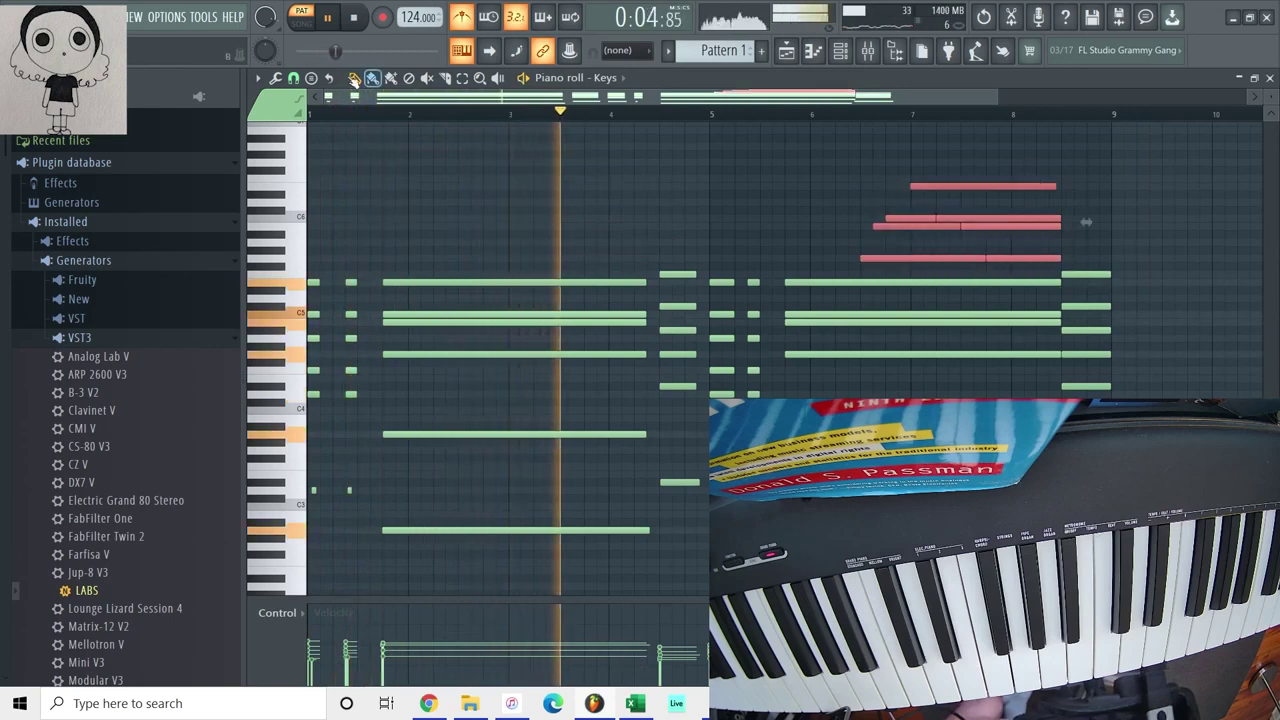
pyautogui.click(294, 78)
pyautogui.click(861, 276)
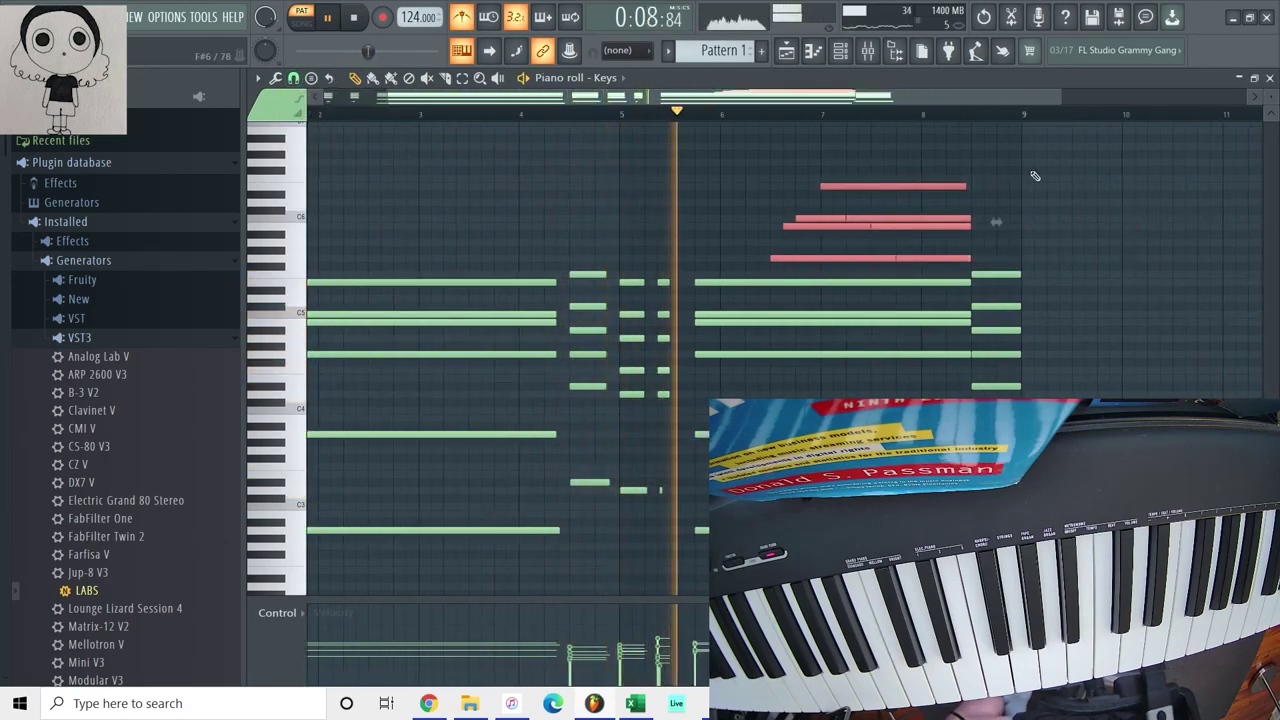
pyautogui.hotkey('ctrl', 'v')
pyautogui.hotkey('shift', 'Left')
pyautogui.hotkey('shift', 'Left')
pyautogui.hotkey('shift', 'Left')
pyautogui.hotkey('shift', 'Left')
pyautogui.hotkey('shift', 'Left')
pyautogui.hotkey('shift', 'Left')
pyautogui.hotkey('shift', 'Left')
pyautogui.hotkey('shift', 'Left')
pyautogui.hotkey('shift', 'Left')
pyautogui.hotkey('shift', 'Left')
pyautogui.hotkey('shift', 'Left')
pyautogui.hotkey('shift', 'Left')
pyautogui.hotkey('shift', 'Left')
pyautogui.hotkey('shift', 'Left')
pyautogui.hotkey('shift', 'Left')
pyautogui.hotkey('shift', 'Left')
pyautogui.hotkey('shift', 'Left')
pyautogui.hotkey('shift', 'Left')
pyautogui.hotkey('shift', 'Left')
pyautogui.hotkey('shift', 'Left')
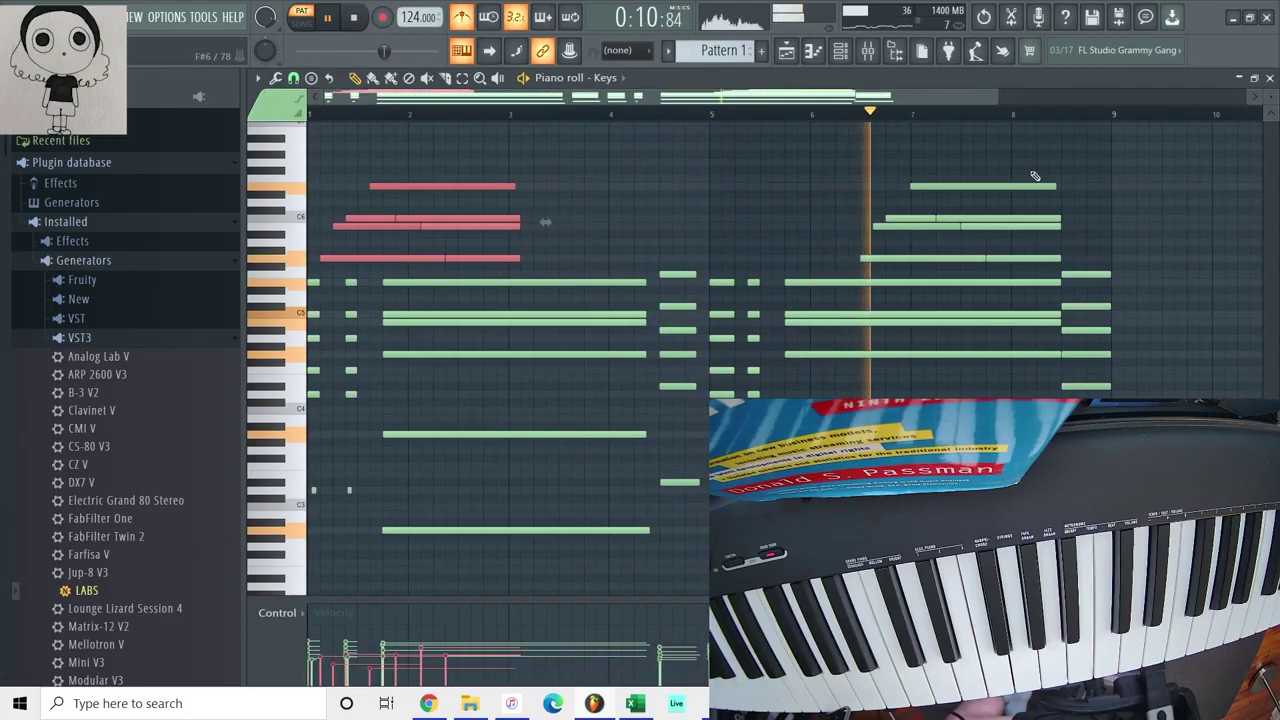
pyautogui.hotkey('shift', 'Right')
pyautogui.hotkey('shift', 'Right')
pyautogui.hotkey('shift', 'Right')
pyautogui.hotkey('shift', 'Right')
pyautogui.hotkey('shift', 'Right')
pyautogui.hotkey('shift', 'Right')
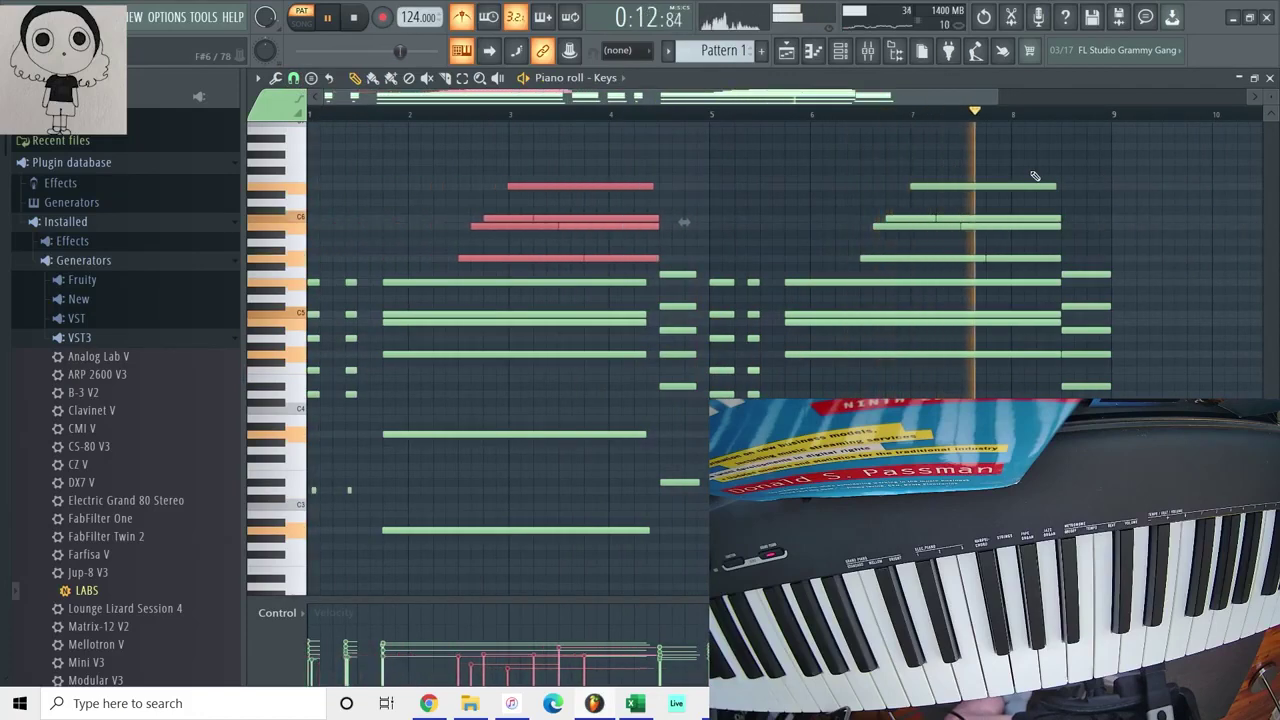
# Transpose all the Keys notes down one semitone and play the pattern
pyautogui.keyDown('ctrl'); pyautogui.click(1028, 170); pyautogui.keyUp('ctrl')
pyautogui.press('space')
pyautogui.hotkey('shift', 'Down')
pyautogui.press('space')
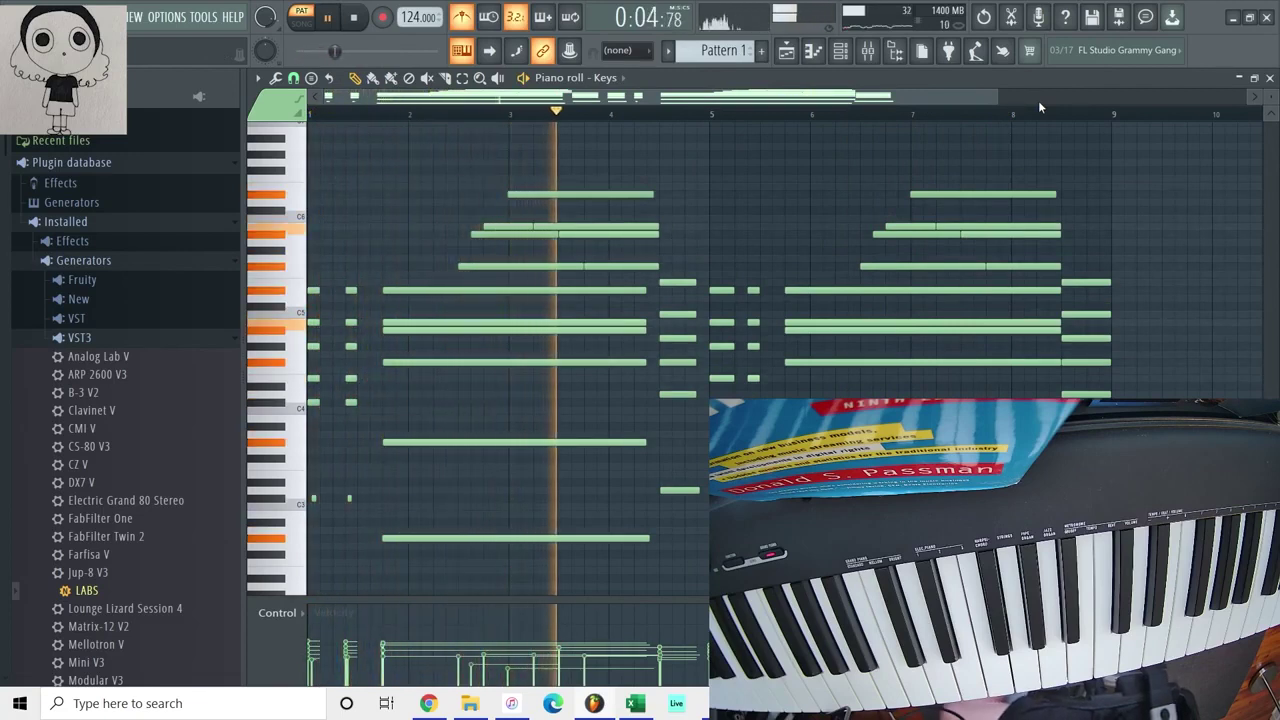
# Close the Keys piano roll and start recording on the Guitar channel
pyautogui.press('Escape')
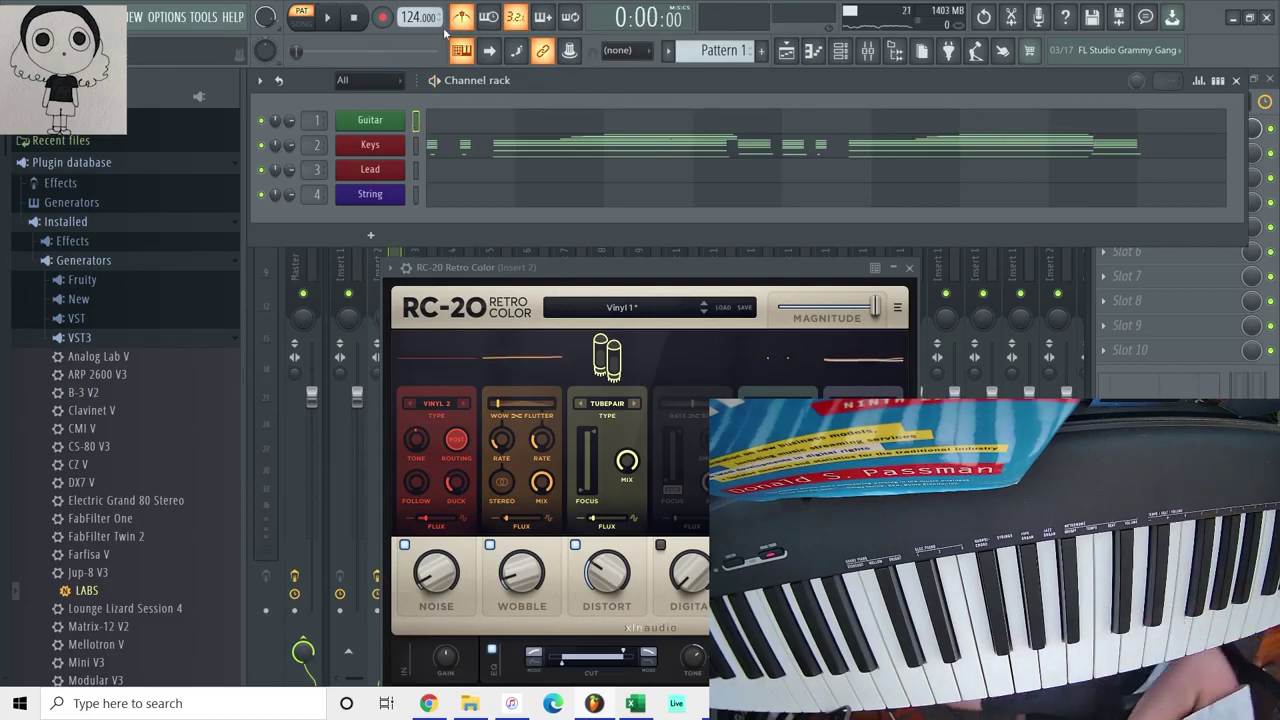
pyautogui.click(382, 14)
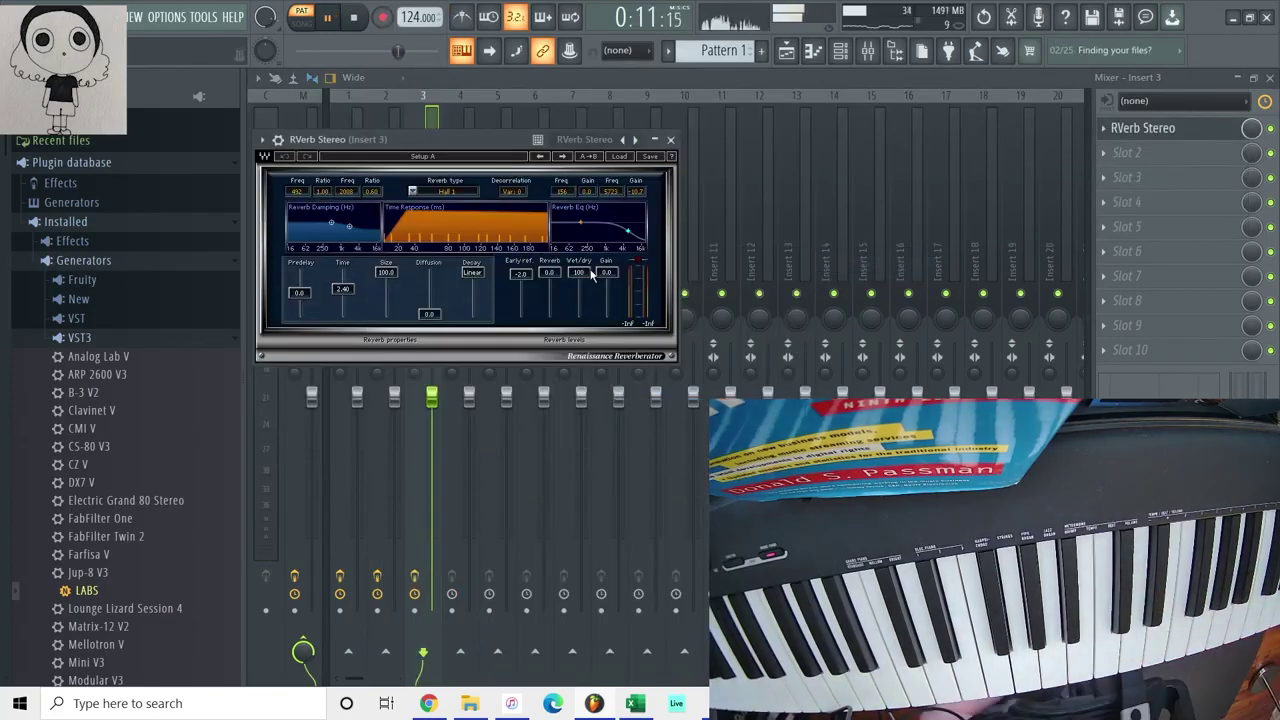
# Show the channel rack, arm recording and record a take on the Lead channel
pyautogui.click(840, 52)
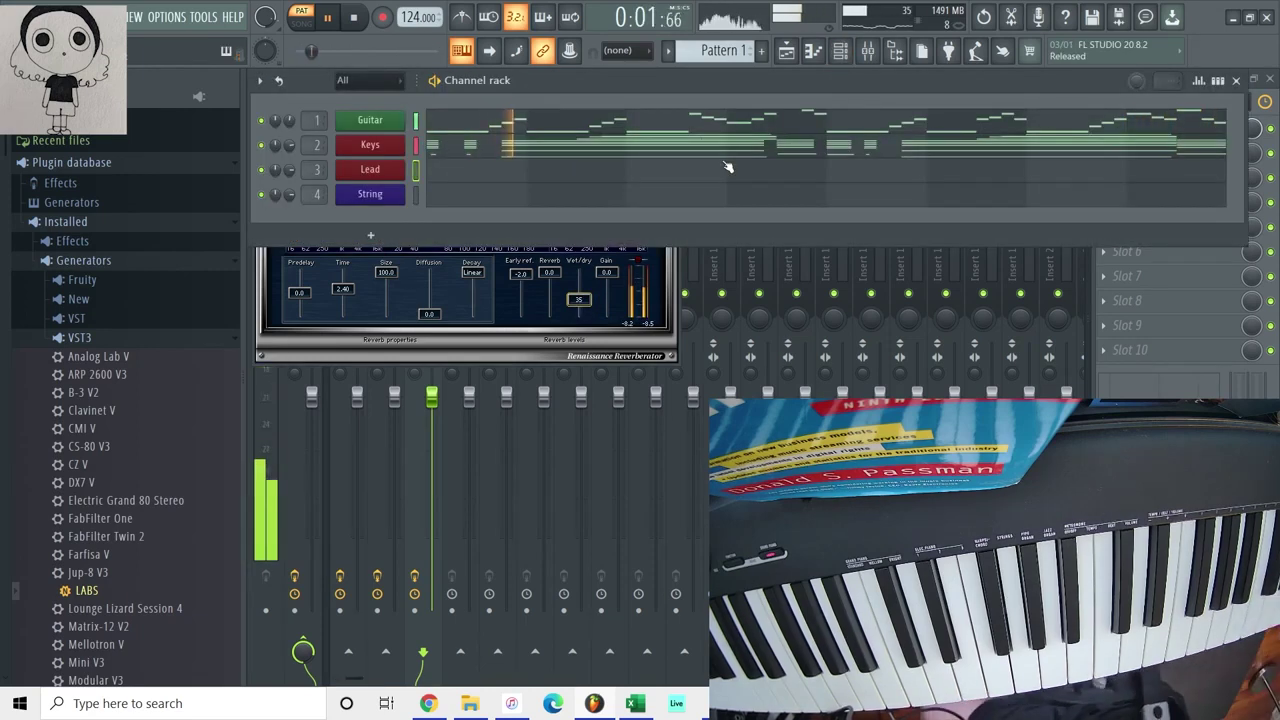
pyautogui.click(381, 17)
pyautogui.click(648, 438)
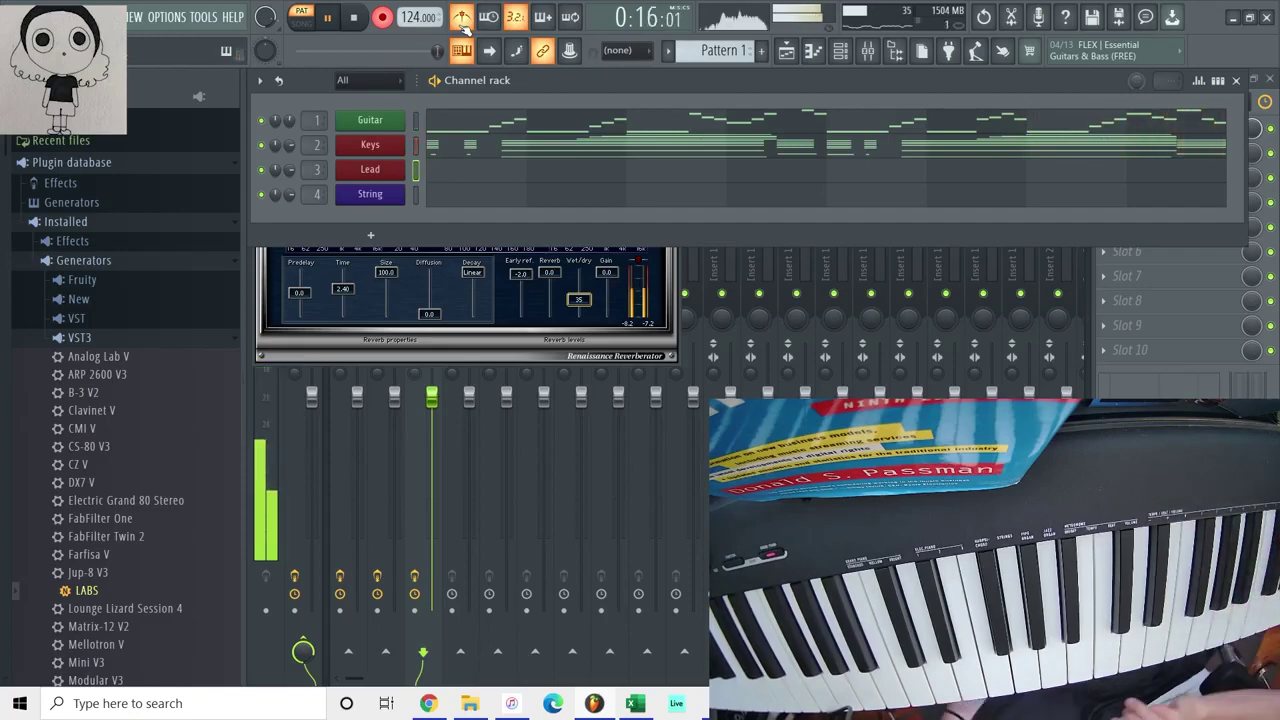
pyautogui.press('space')
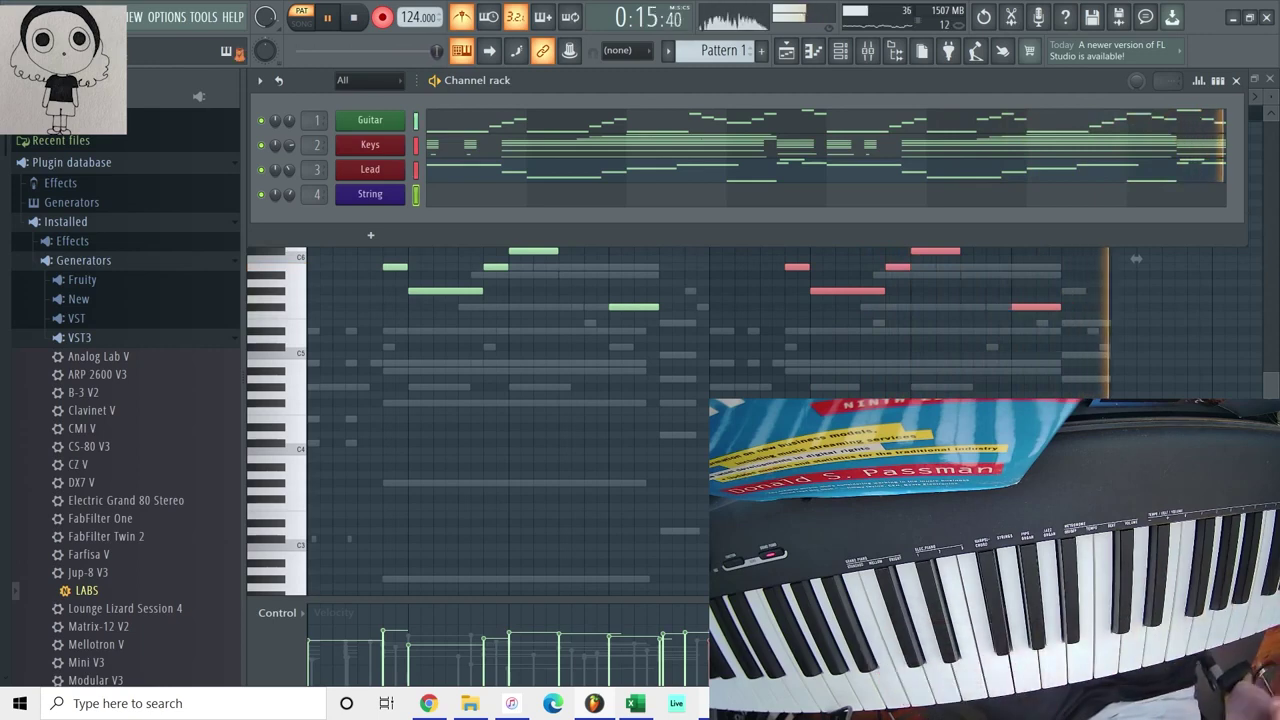
# Replace the Dylvinci Snare 3 channel's sample with Snare 3 from the Snares folder and play the song
pyautogui.moveTo(93, 425); pyautogui.dragTo(441, 403)
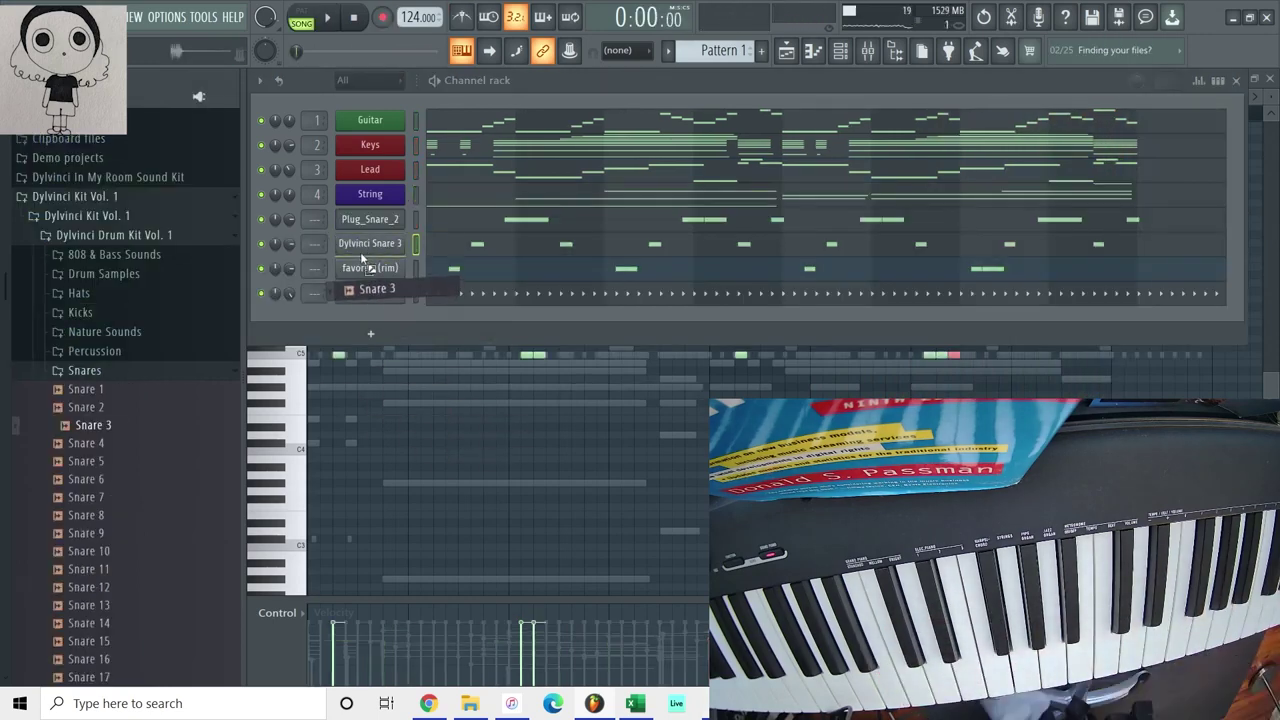
pyautogui.moveTo(361, 255); pyautogui.dragTo(362, 248)
pyautogui.press('space')
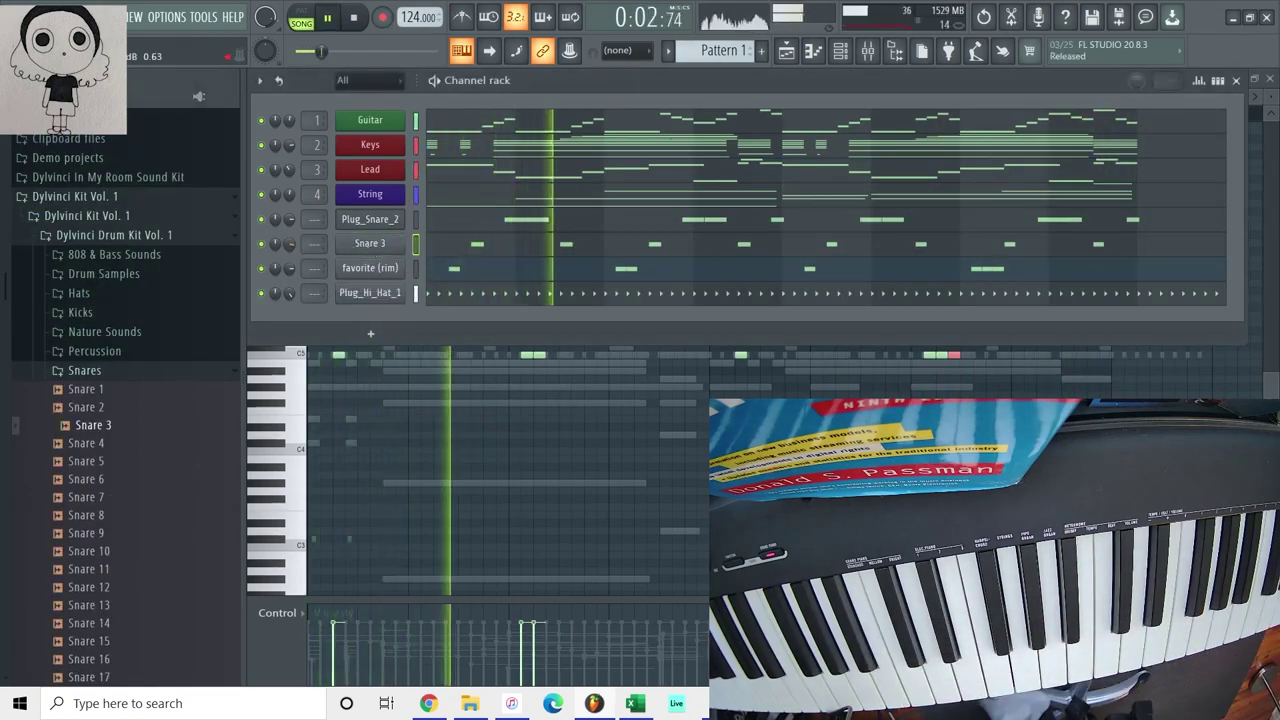
# Browse to the Percussion folder of Dylvinci Drum Kit Vol. 1 and add Perc 9 as a new channel
pyautogui.click(122, 371)
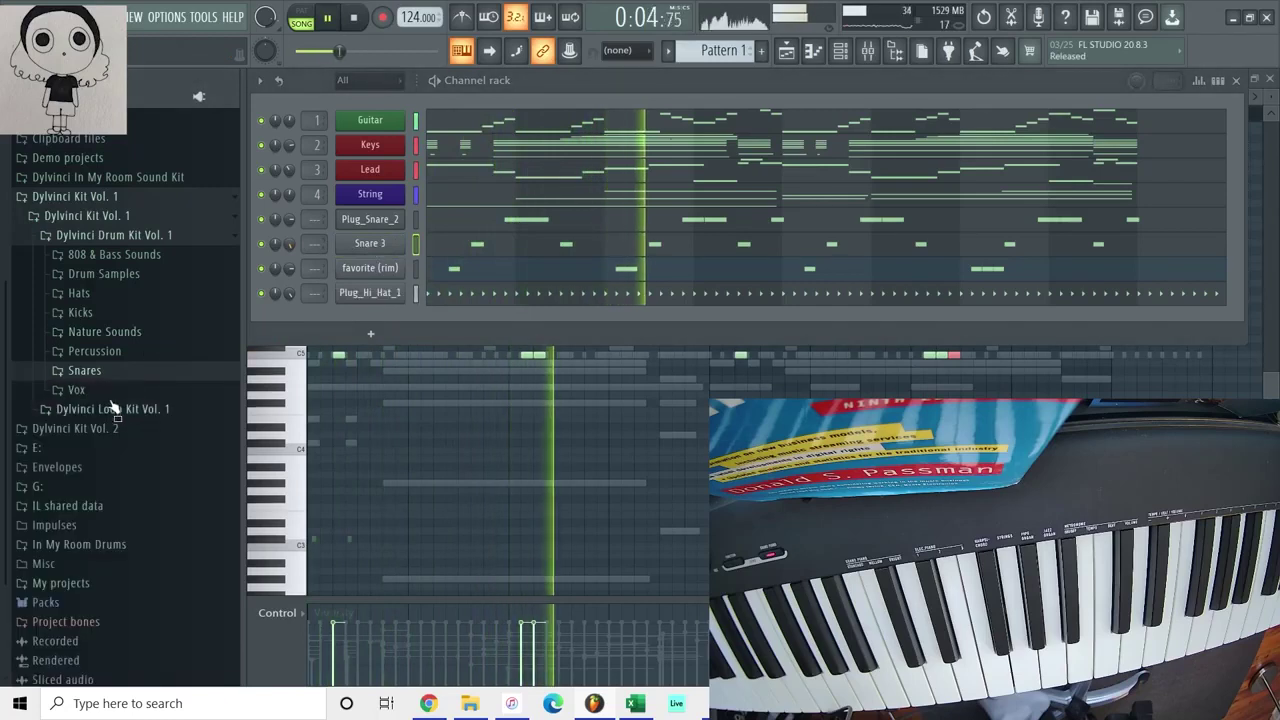
pyautogui.click(116, 390)
pyautogui.click(113, 391)
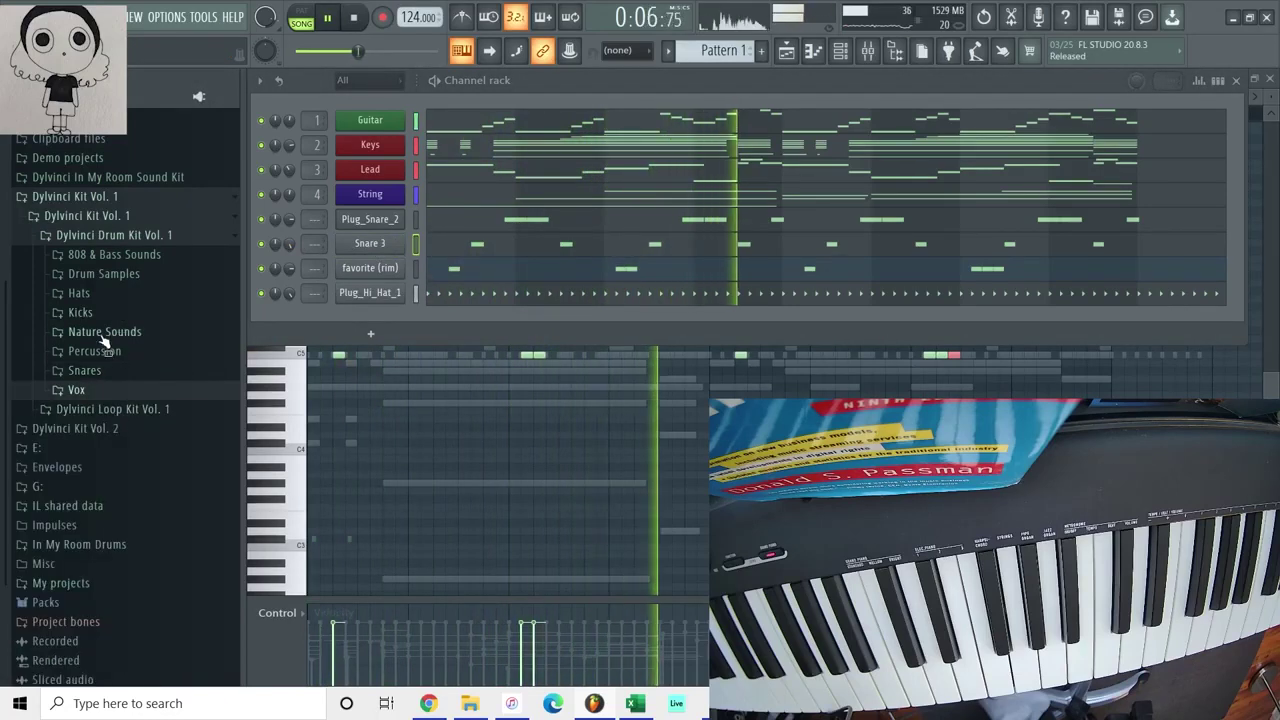
pyautogui.click(94, 351)
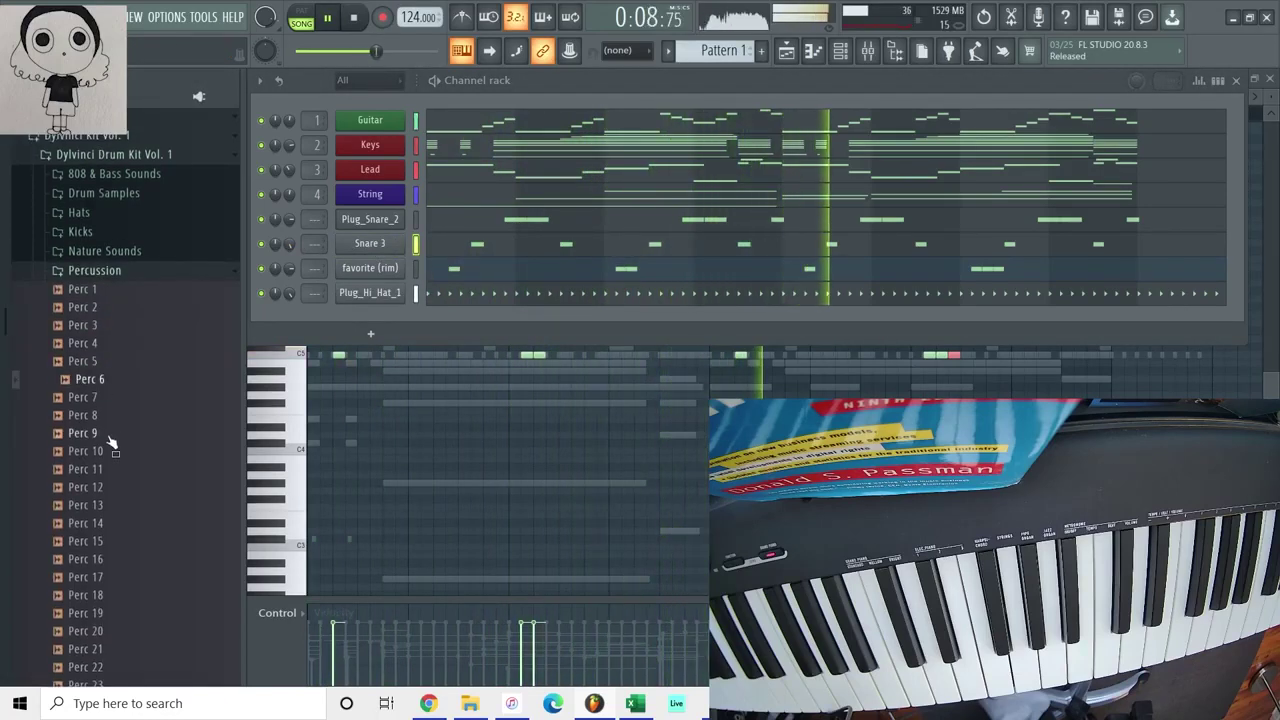
pyautogui.moveTo(99, 433); pyautogui.dragTo(392, 316)
# Place C5 notes on beat 4 of bars 1 and 5 in the Perc 9 piano roll
pyautogui.rightClick(395, 317)
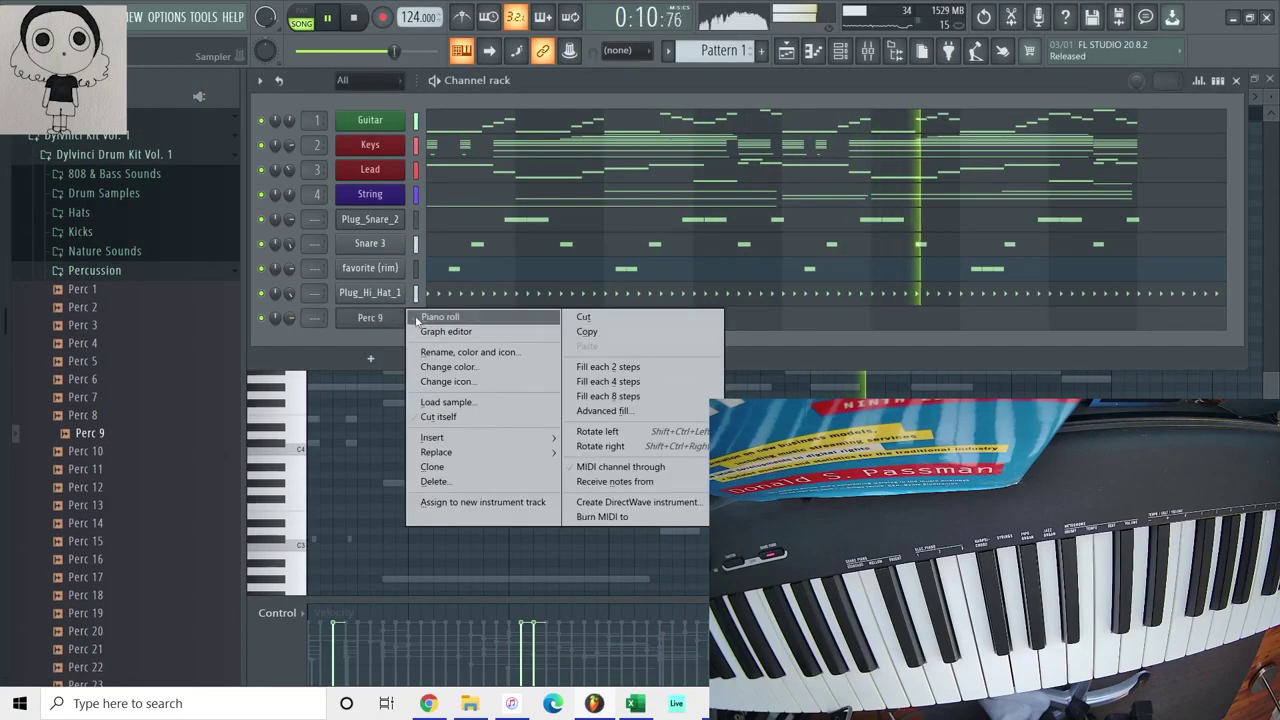
pyautogui.click(415, 315)
pyautogui.click(388, 356)
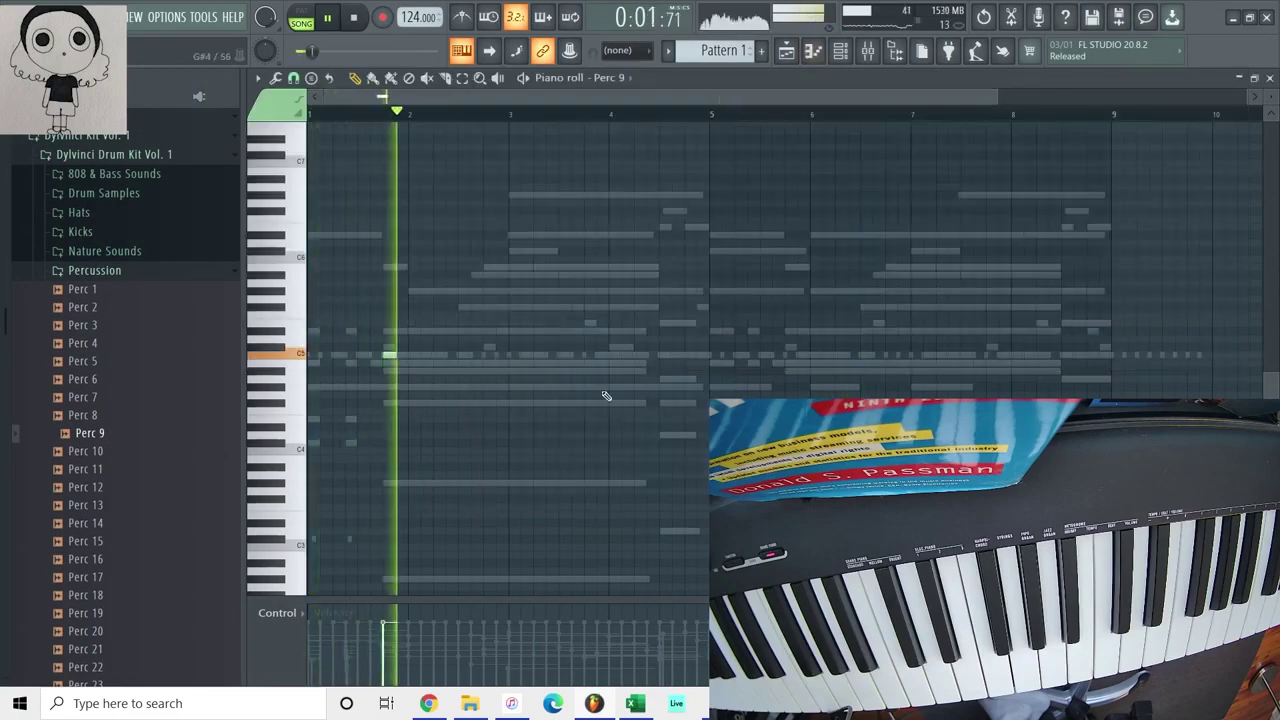
pyautogui.click(588, 357)
pyautogui.moveTo(582, 358); pyautogui.dragTo(778, 357)
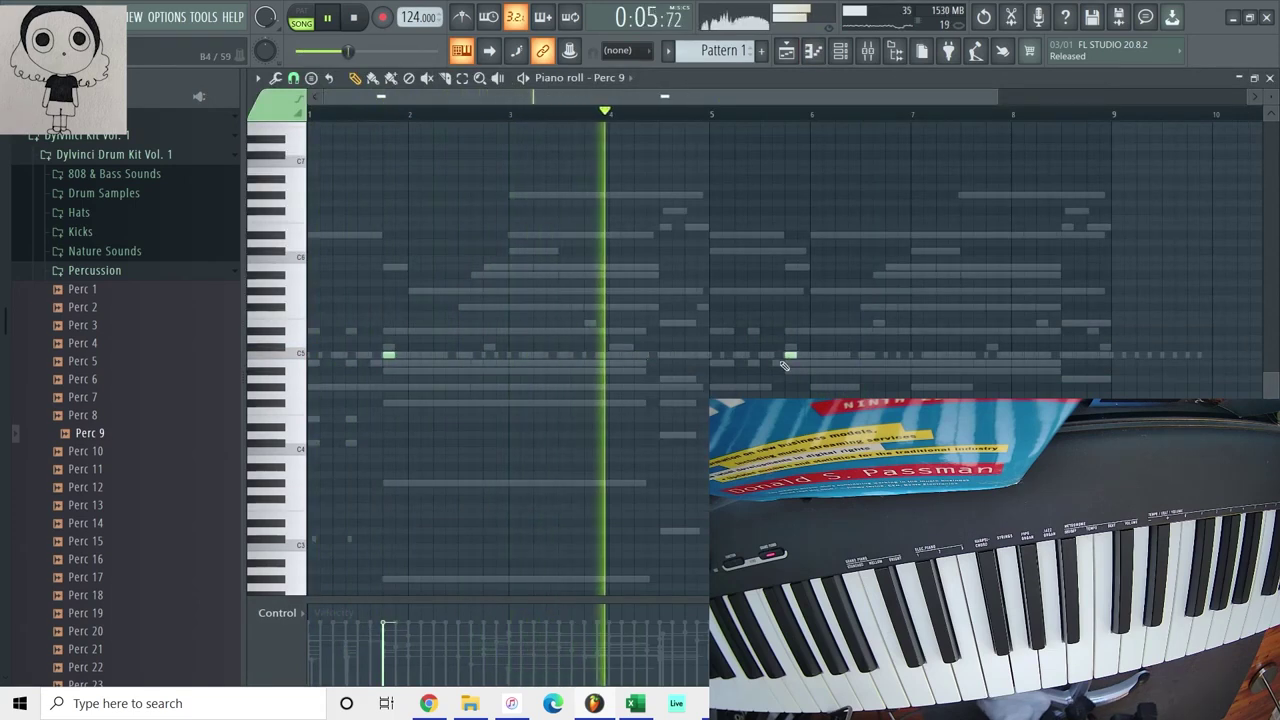
# Add the Perc 12 sample as a new channel and open its piano roll
pyautogui.click(842, 58)
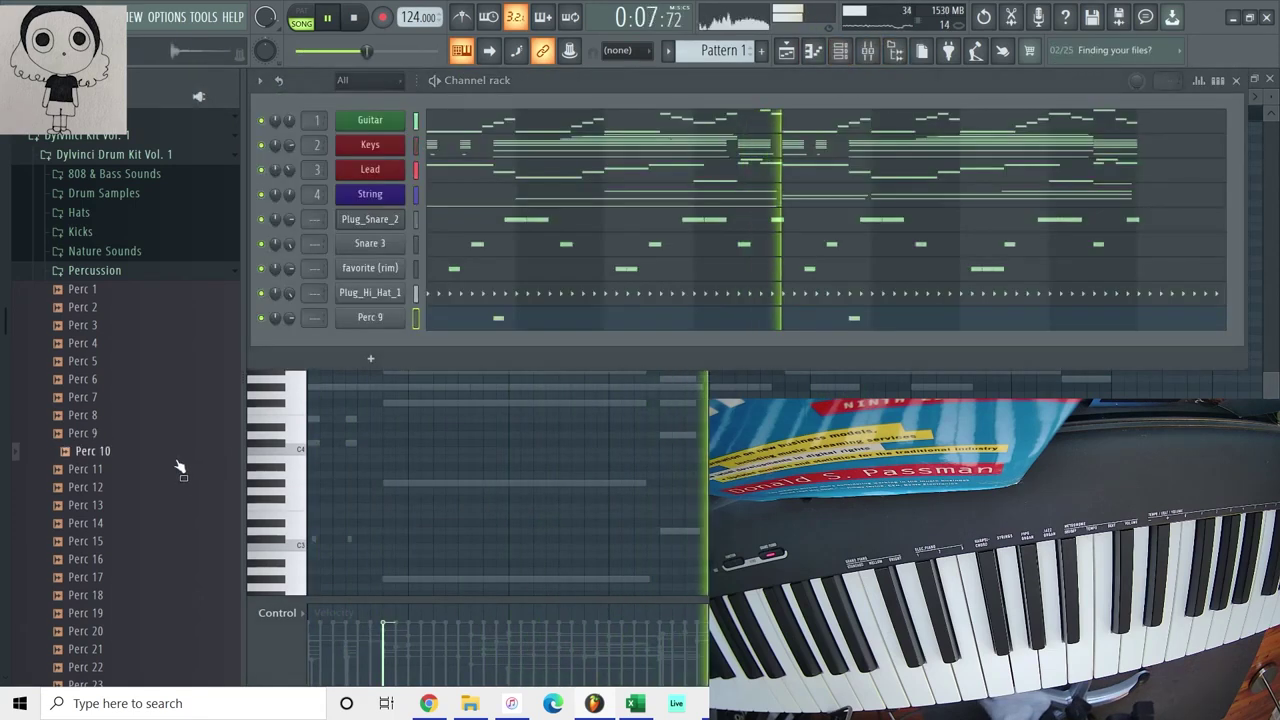
pyautogui.moveTo(85, 487); pyautogui.dragTo(397, 343)
pyautogui.rightClick(397, 343)
pyautogui.click(430, 341)
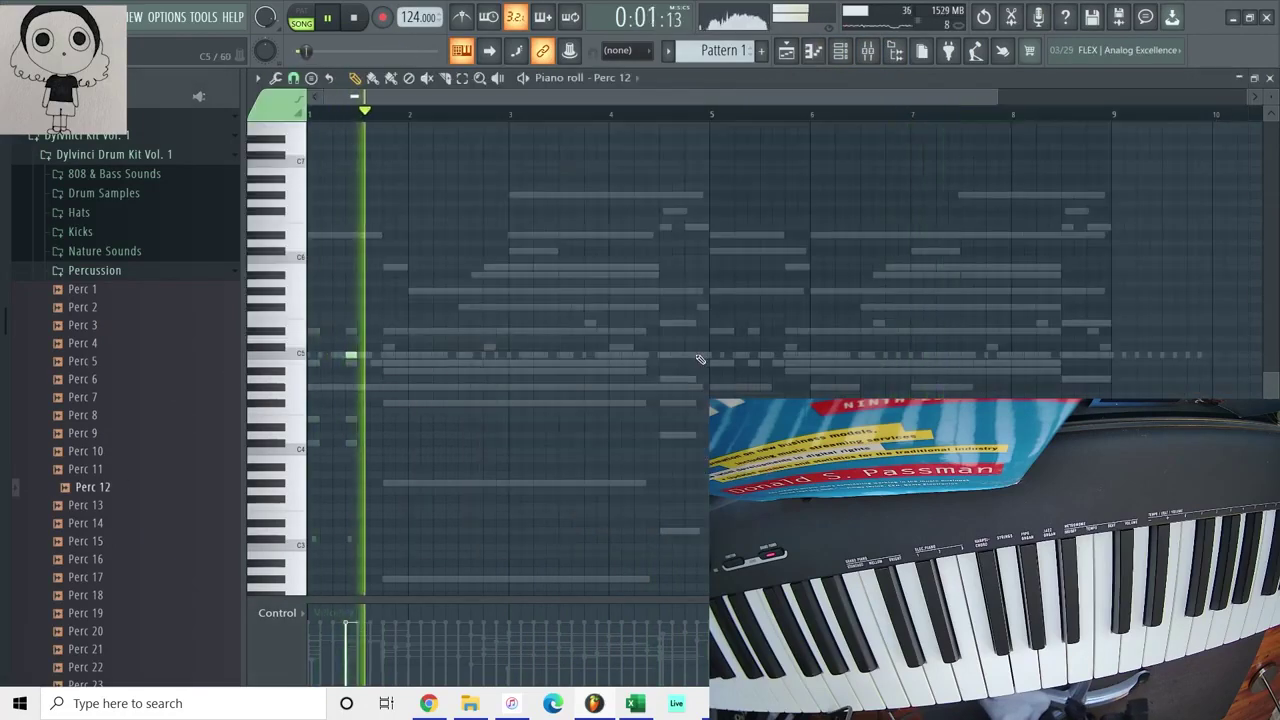
# Place Perc 12 notes on C5 in bars 3, 5 and 7, deleting the extra earlier note in bar 5
pyautogui.click(729, 356)
pyautogui.click(756, 357)
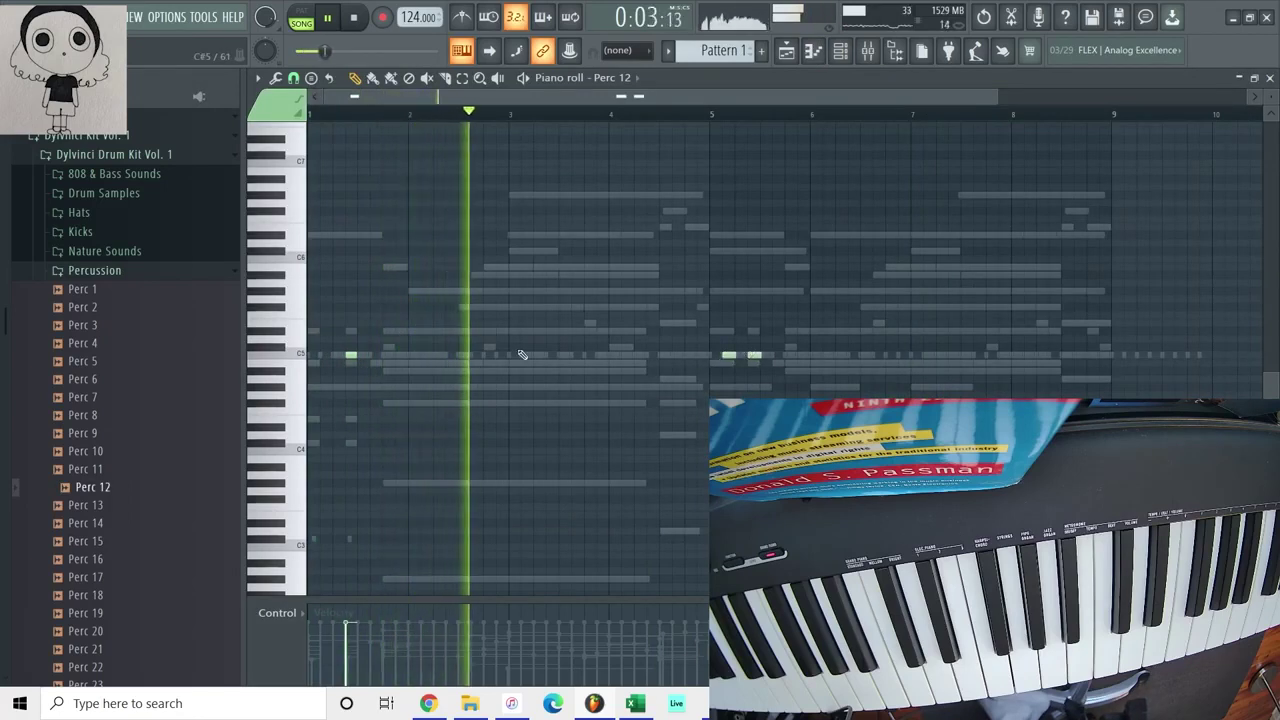
pyautogui.click(550, 357)
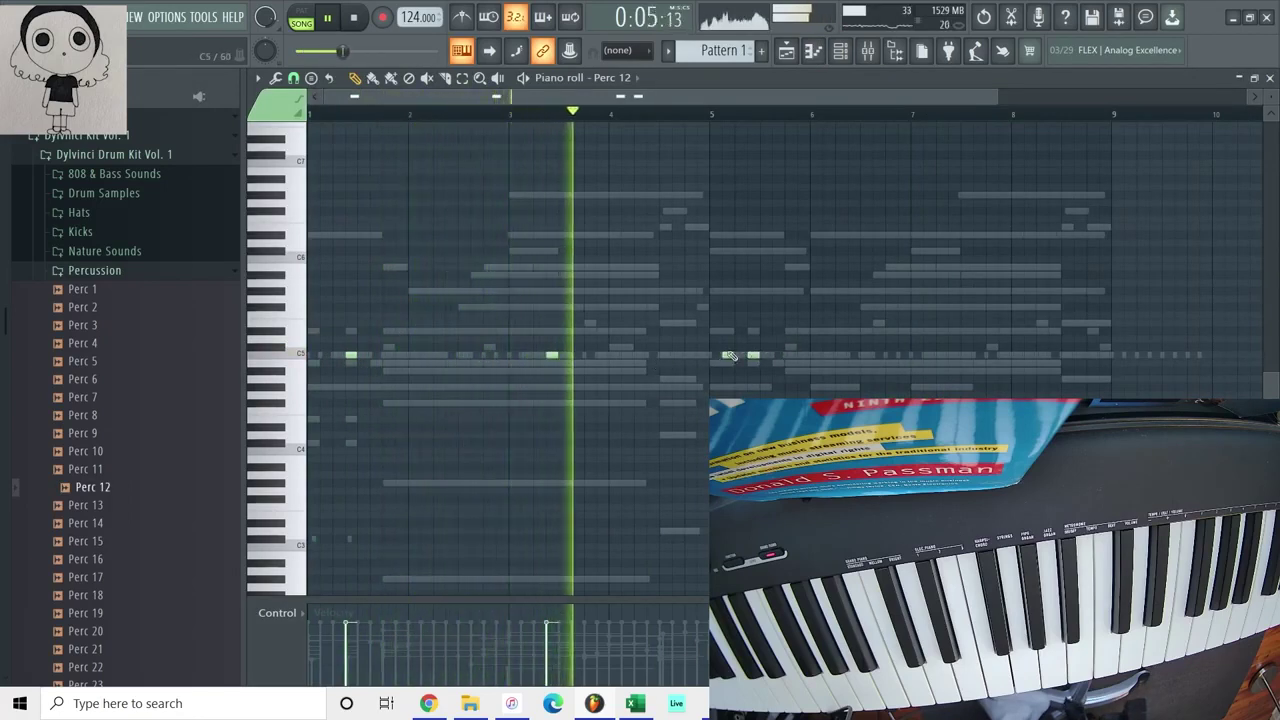
pyautogui.click(729, 348)
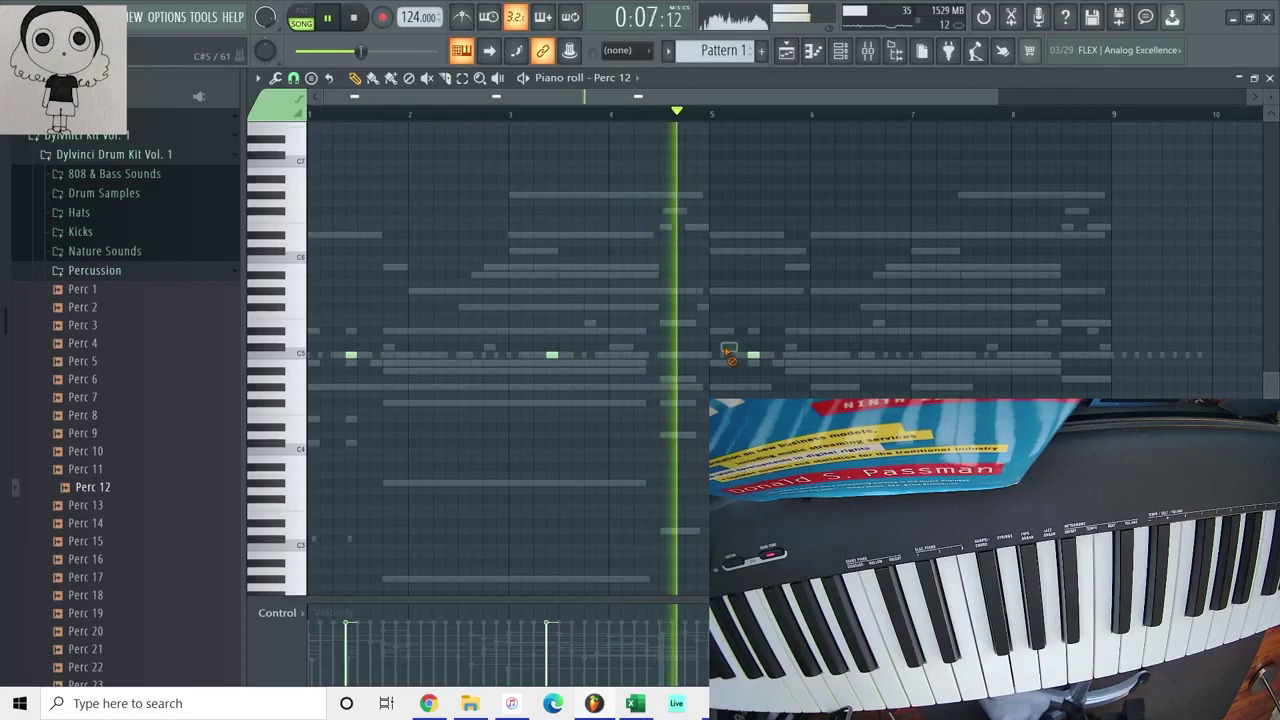
pyautogui.rightClick(724, 351)
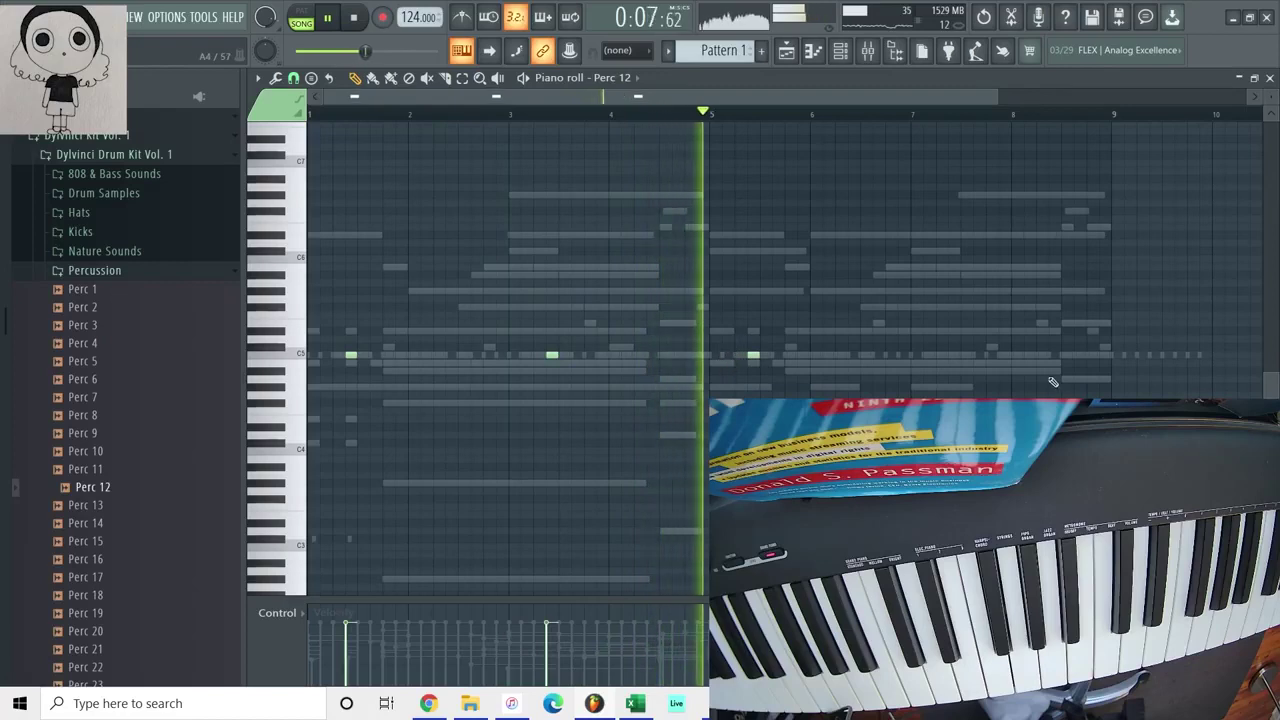
pyautogui.click(936, 355)
pyautogui.click(932, 354)
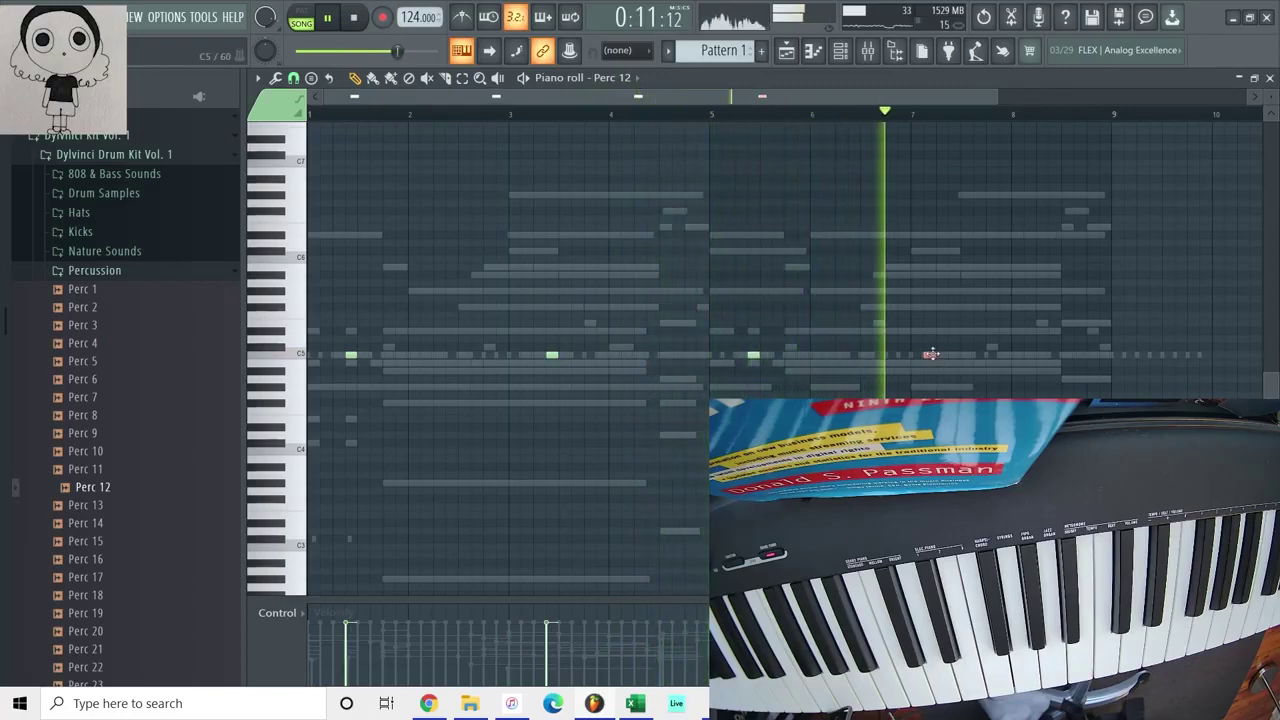
# Lower the Perc 12 notes in bars 7 and 3 by one octave to C4
pyautogui.hotkey('ctrl', 'Down')
pyautogui.moveTo(586, 336); pyautogui.dragTo(523, 391)
pyautogui.hotkey('ctrl', 'Down')
# Audition the following Percussion samples and add Perc 16 as a new channel in the channel rack
pyautogui.click(843, 54)
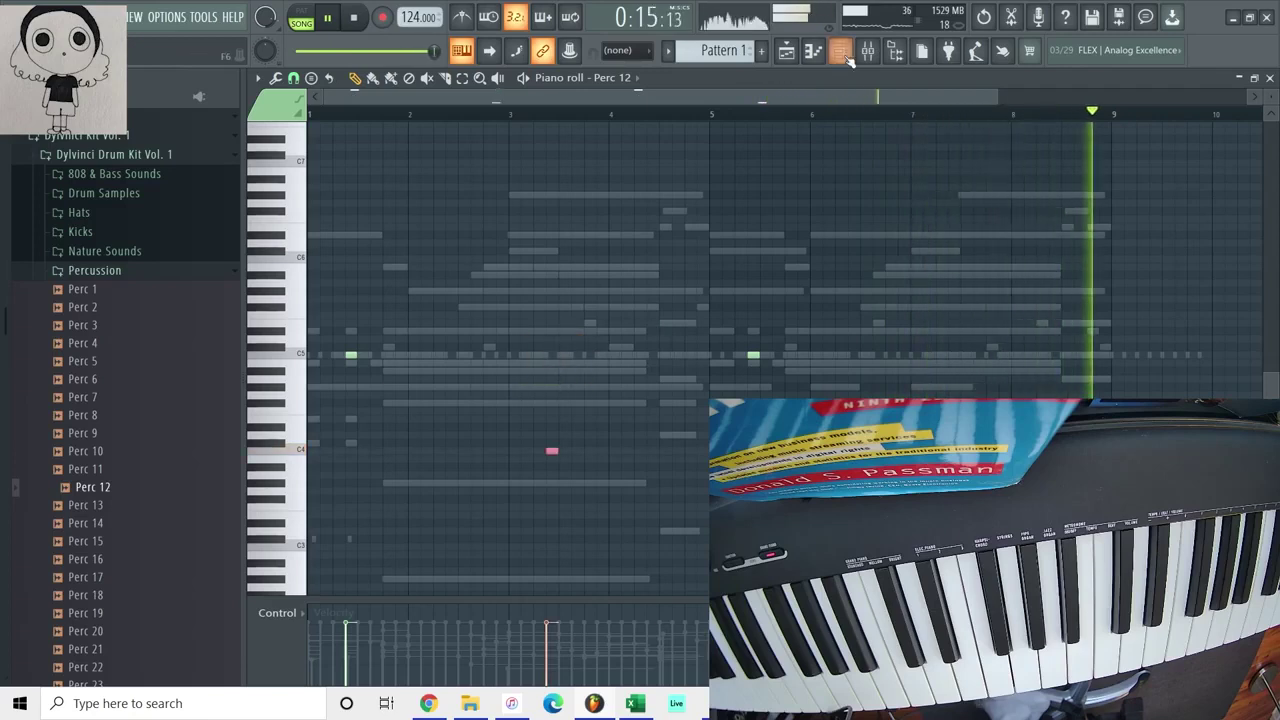
pyautogui.click(842, 52)
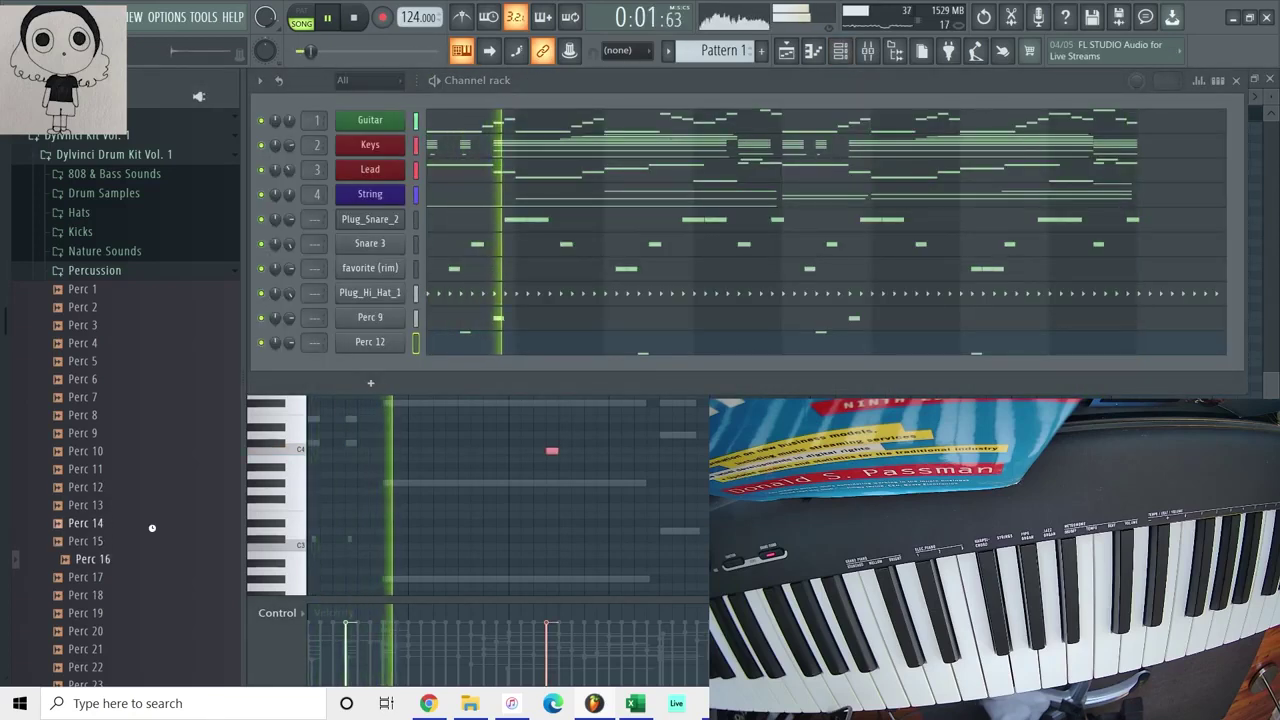
pyautogui.press('Down')
pyautogui.press('Up')
pyautogui.click(126, 600)
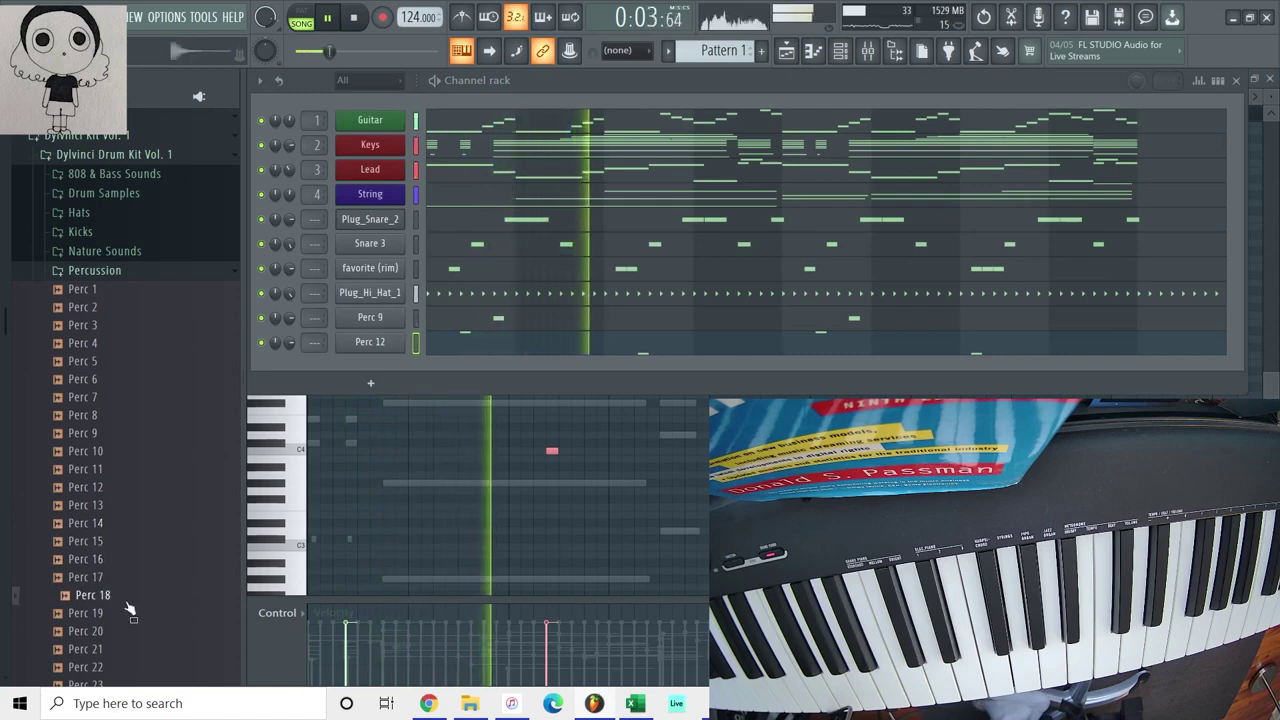
pyautogui.moveTo(120, 563); pyautogui.dragTo(393, 368)
# Place two adjacent C5 notes from beat 2 of bar 2 and two from beat 3 of bar 4 in the Perc 16 piano roll
pyautogui.rightClick(393, 368)
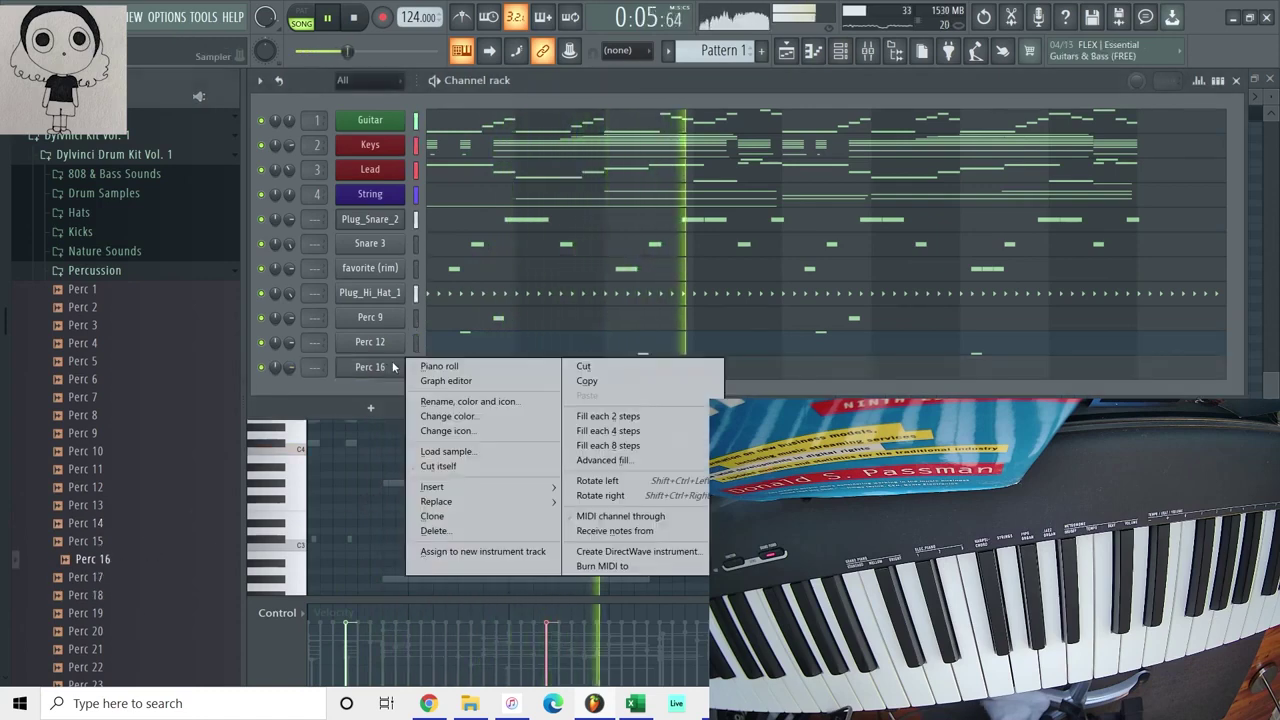
pyautogui.click(427, 367)
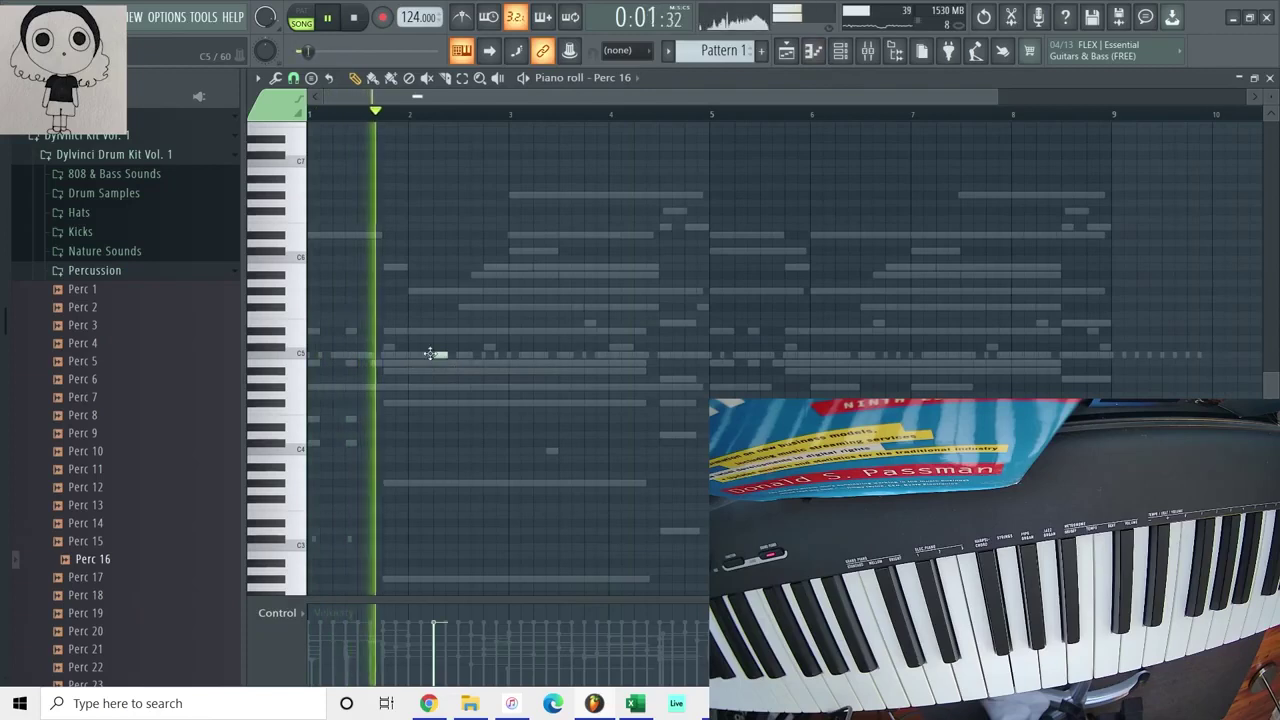
pyautogui.keyDown('ctrl'); pyautogui.moveTo(482, 366); pyautogui.dragTo(417, 351); pyautogui.keyUp('ctrl')
pyautogui.hotkey('ctrl', 'b')
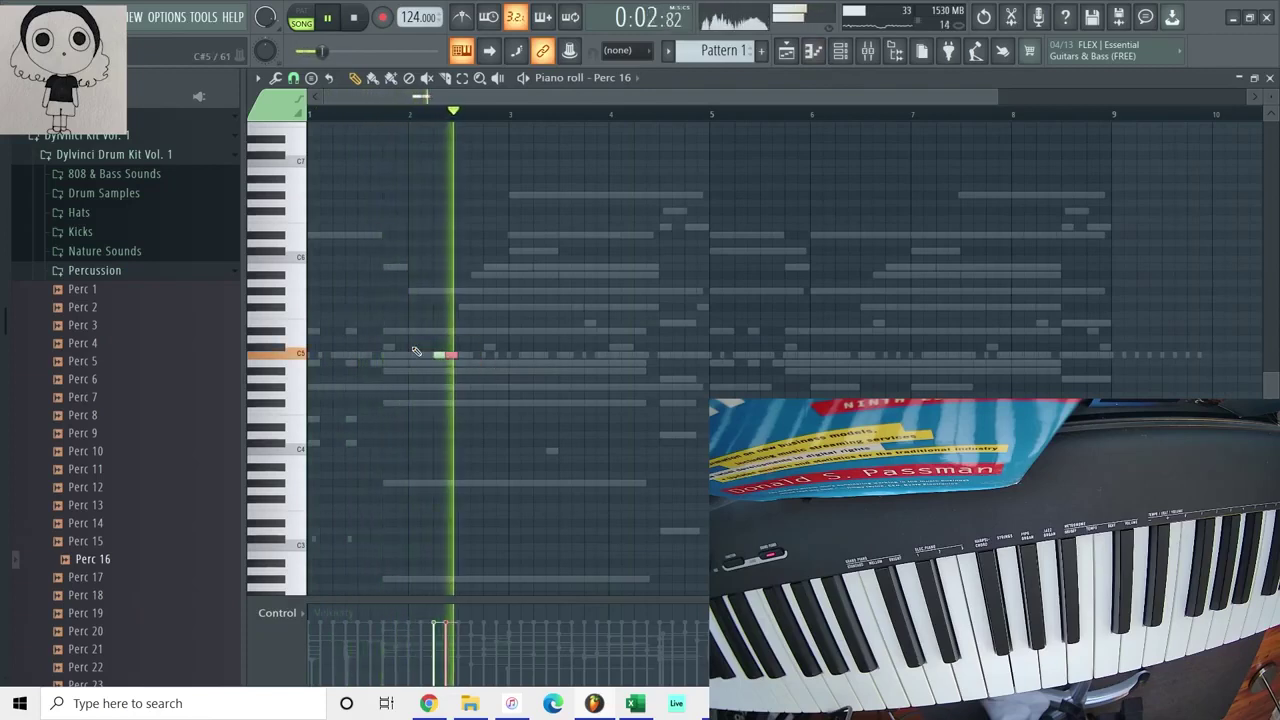
pyautogui.click(665, 356)
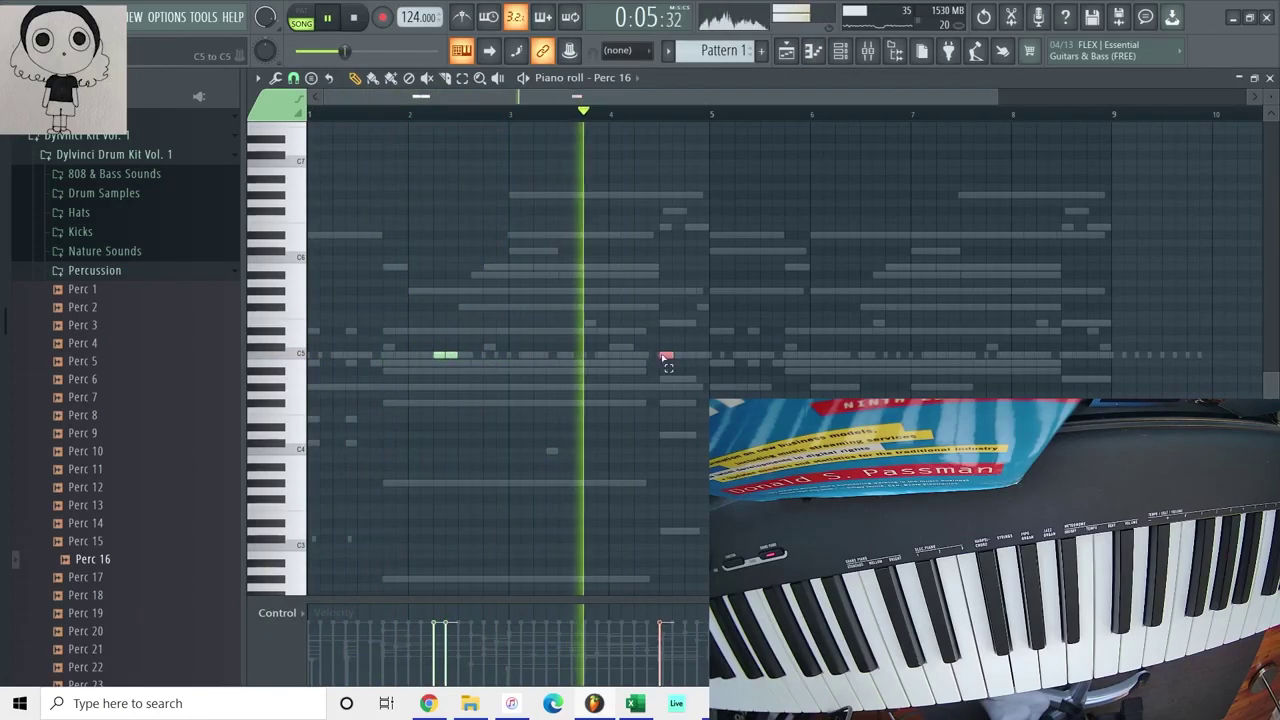
pyautogui.hotkey('ctrl', 'b')
pyautogui.keyDown('ctrl'); pyautogui.moveTo(737, 351); pyautogui.dragTo(709, 363); pyautogui.keyUp('ctrl')
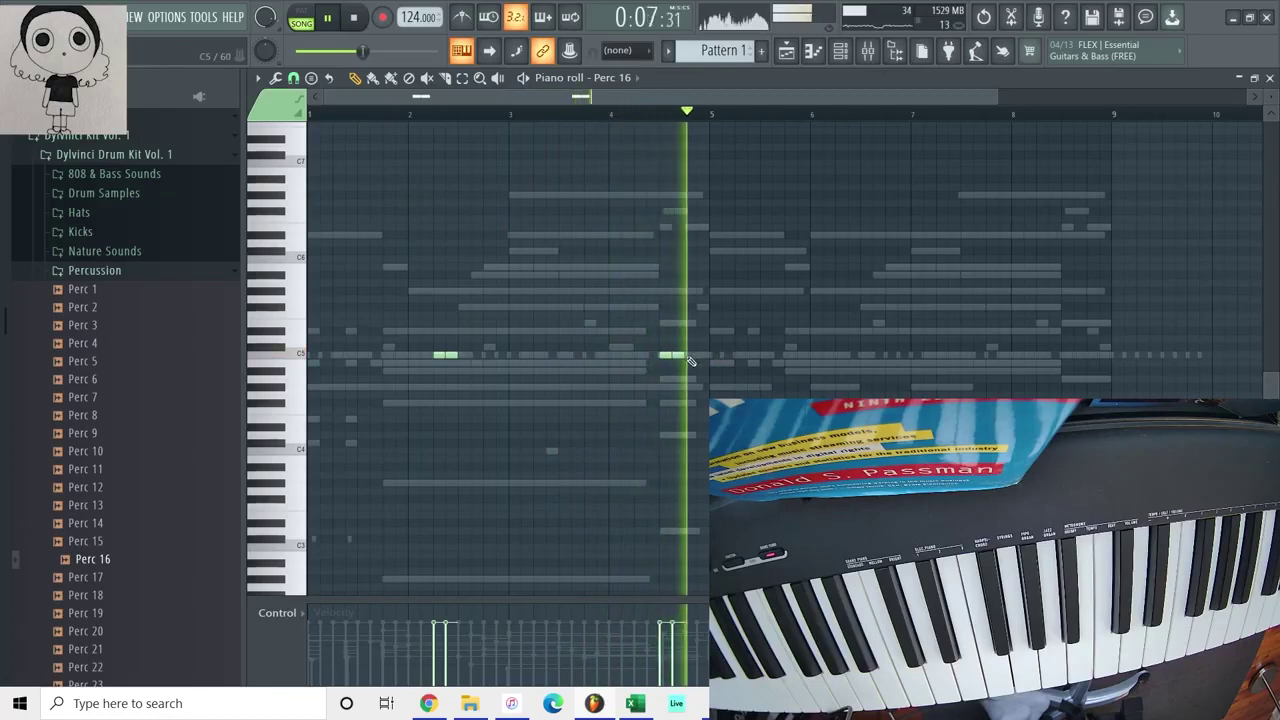
# Clear the Perc 16 notes from bars 4 and 5 and place two adjacent C5 notes from beat 2 of bar 6
pyautogui.click(740, 355)
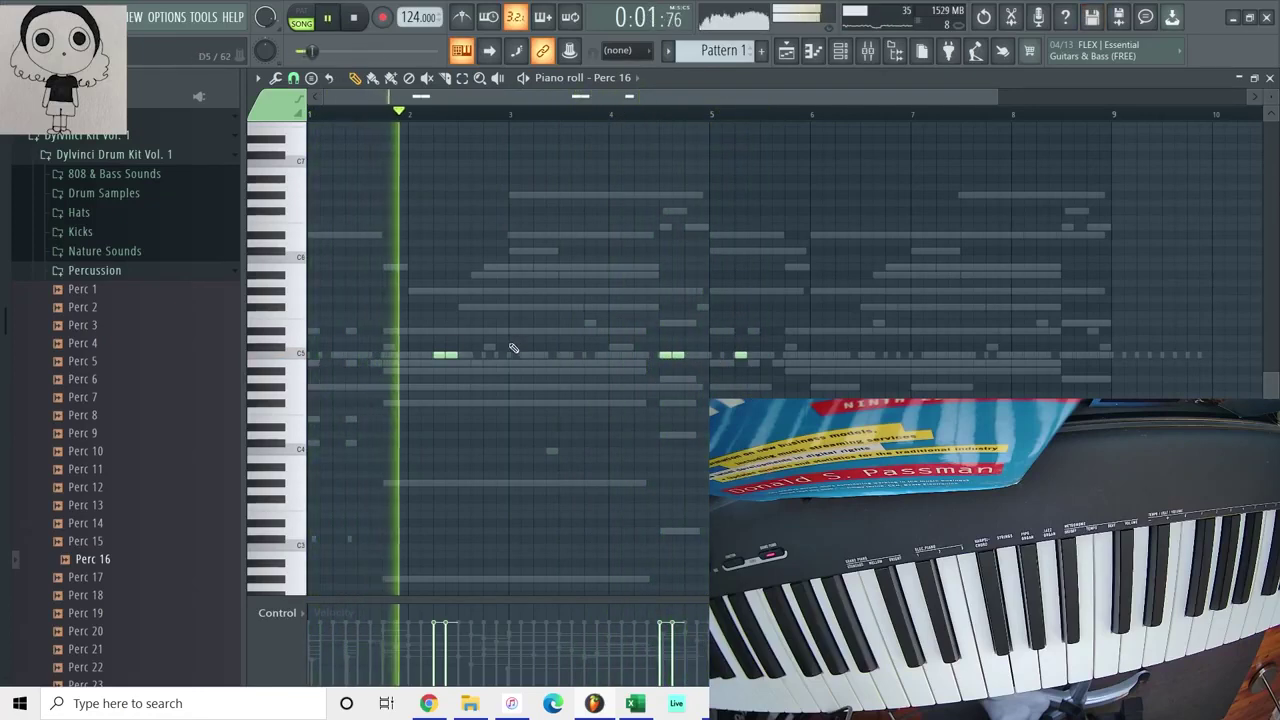
pyautogui.rightClick(672, 355)
pyautogui.rightClick(740, 355)
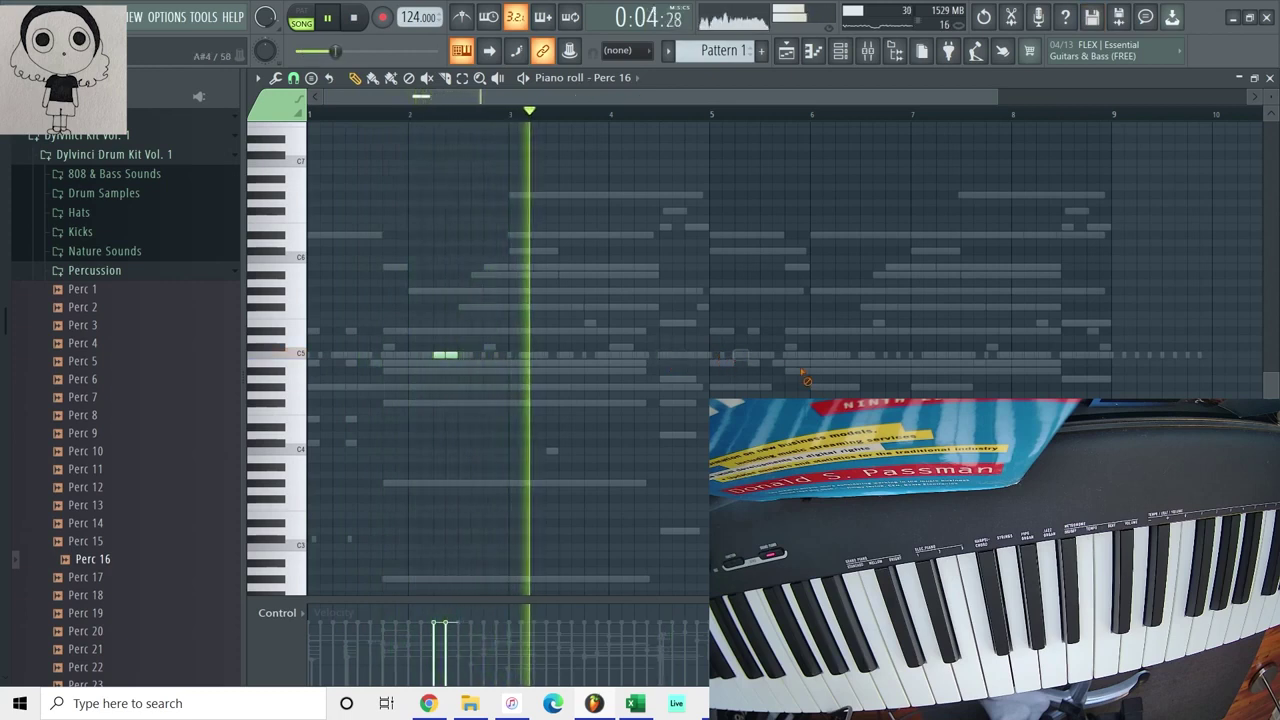
pyautogui.click(840, 355)
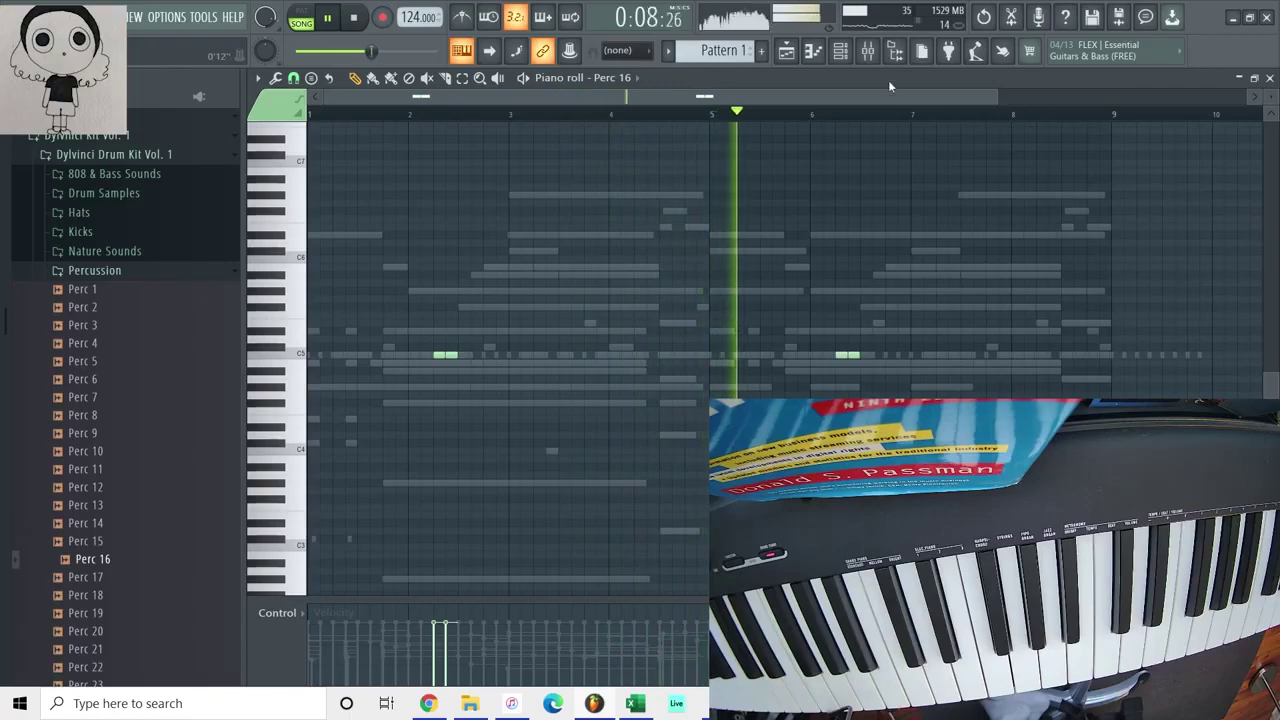
# Show the channel rack and audition more of the Percussion samples, including Perc 23
pyautogui.click(841, 50)
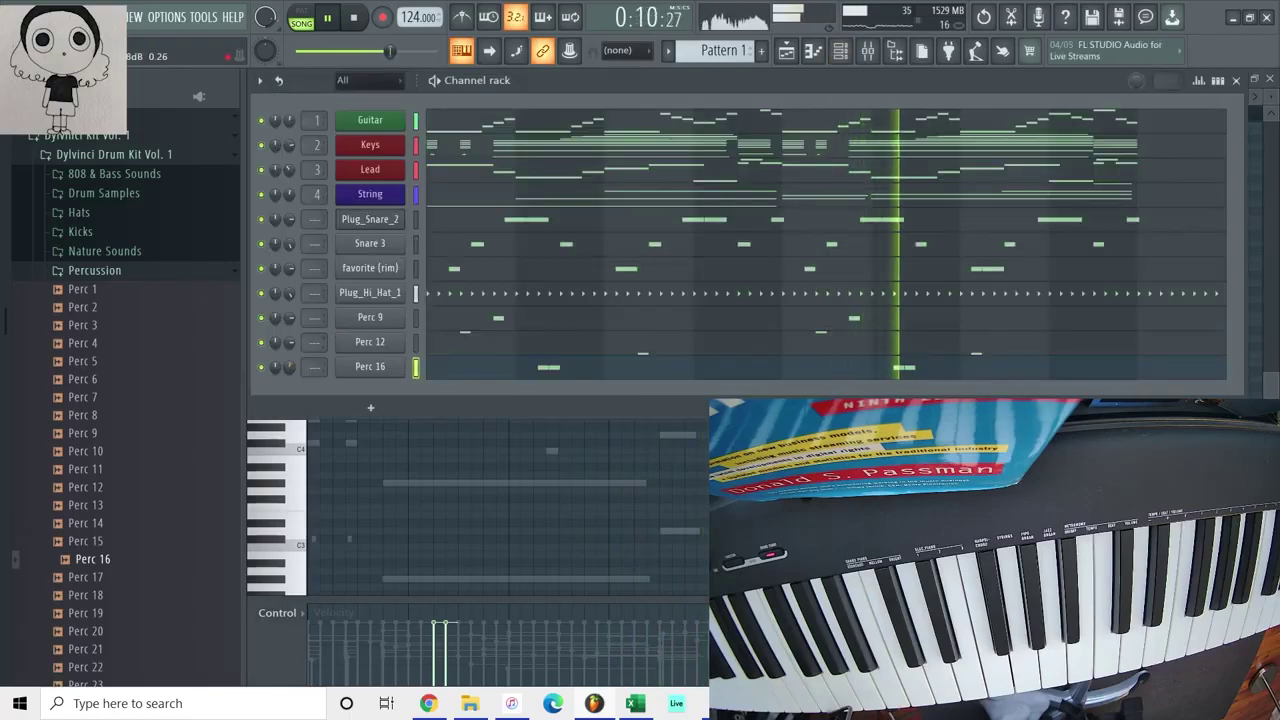
pyautogui.click(124, 684)
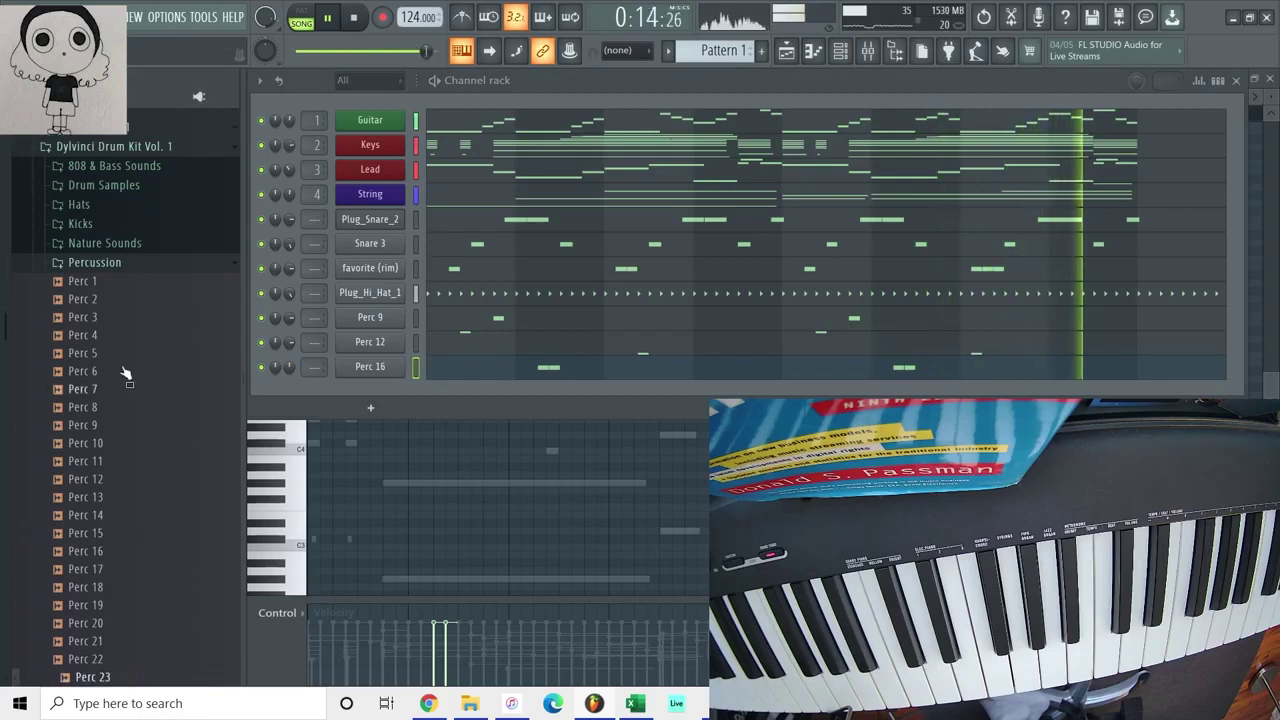
pyautogui.click(121, 336)
# Add 808 2 from the 808 & Bass Sounds folder as a new channel and set its root note to G#5
pyautogui.click(114, 166)
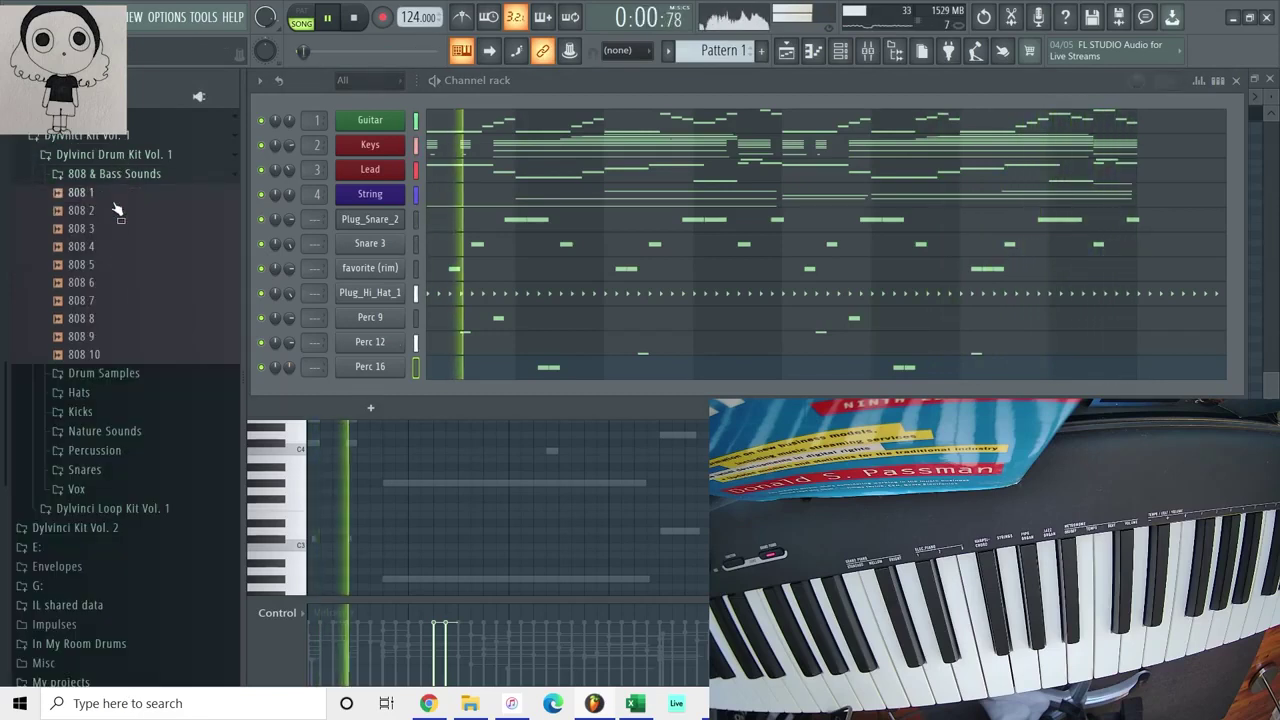
pyautogui.click(90, 228)
pyautogui.moveTo(109, 213); pyautogui.dragTo(376, 390)
pyautogui.click(395, 254)
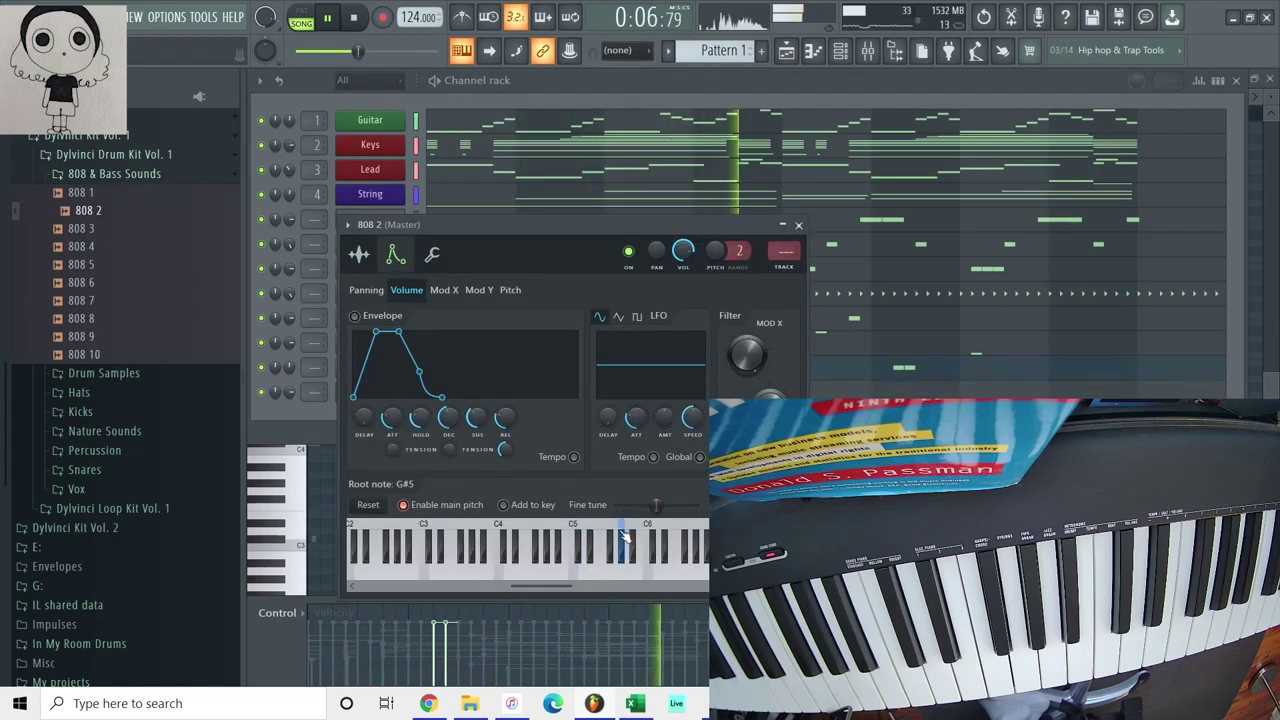
pyautogui.click(614, 163)
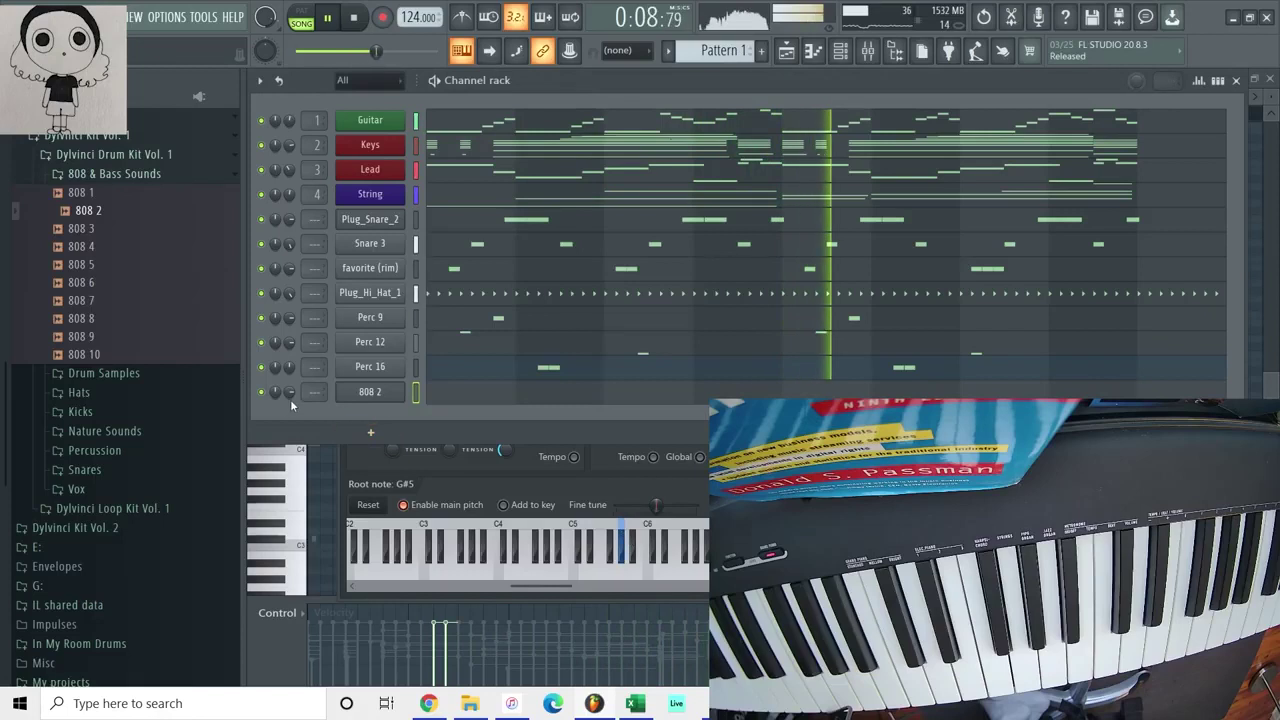
# Stop playback and start recording a bass part with the 808 2 channel
pyautogui.click(353, 18)
pyautogui.click(381, 18)
pyautogui.click(574, 442)
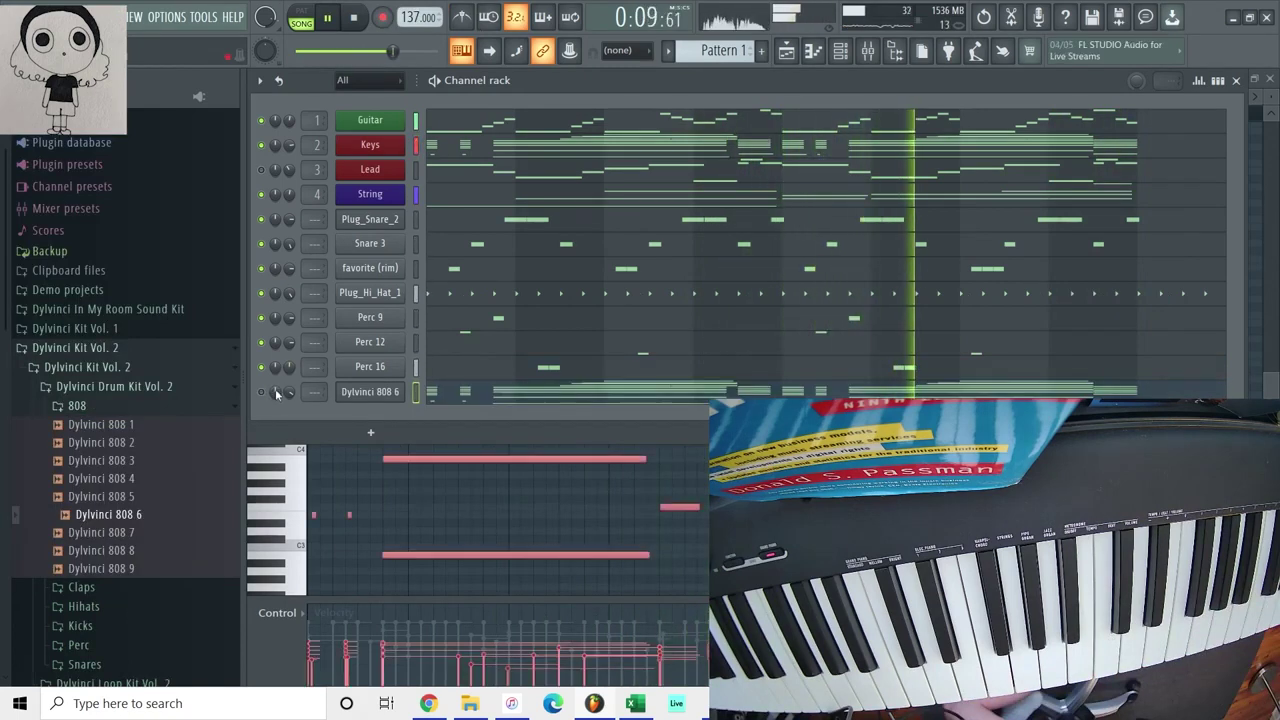
# Open the Dylvinci 808 6 piano roll and delete the upper chord notes, keeping only the lowest bass line
pyautogui.rightClick(380, 393)
pyautogui.click(429, 394)
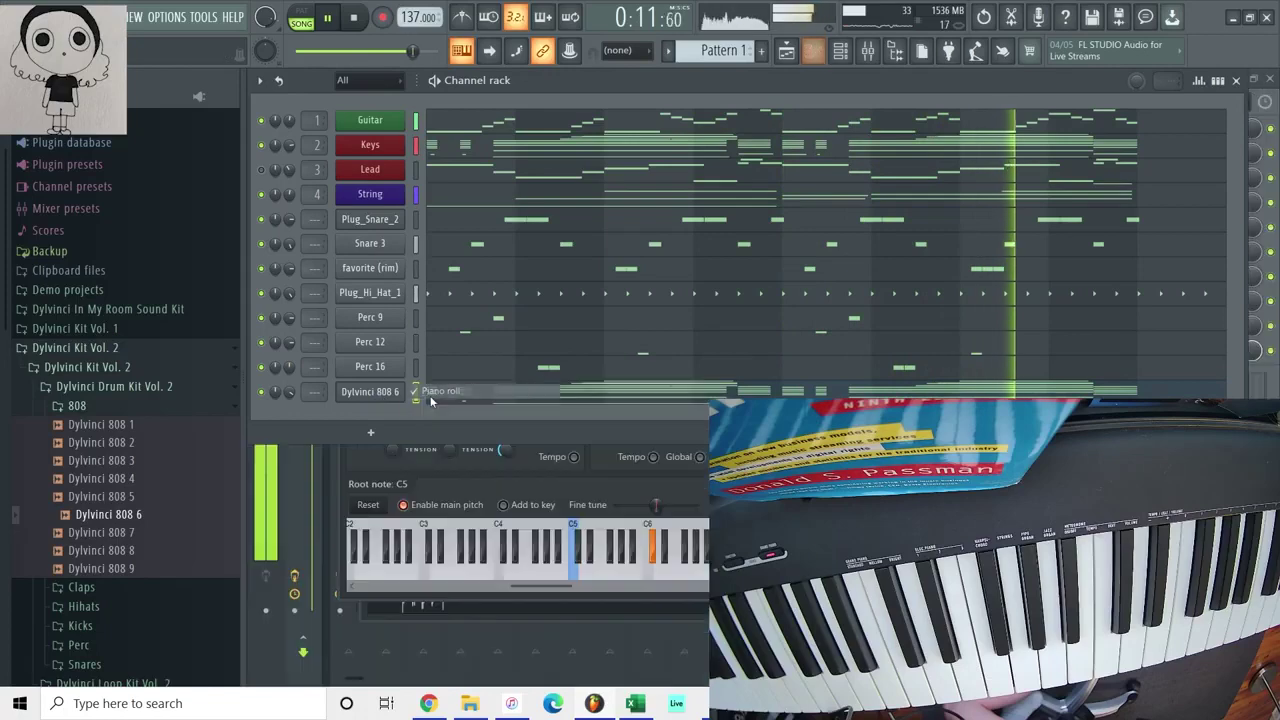
pyautogui.rightClick(400, 394)
pyautogui.click(425, 395)
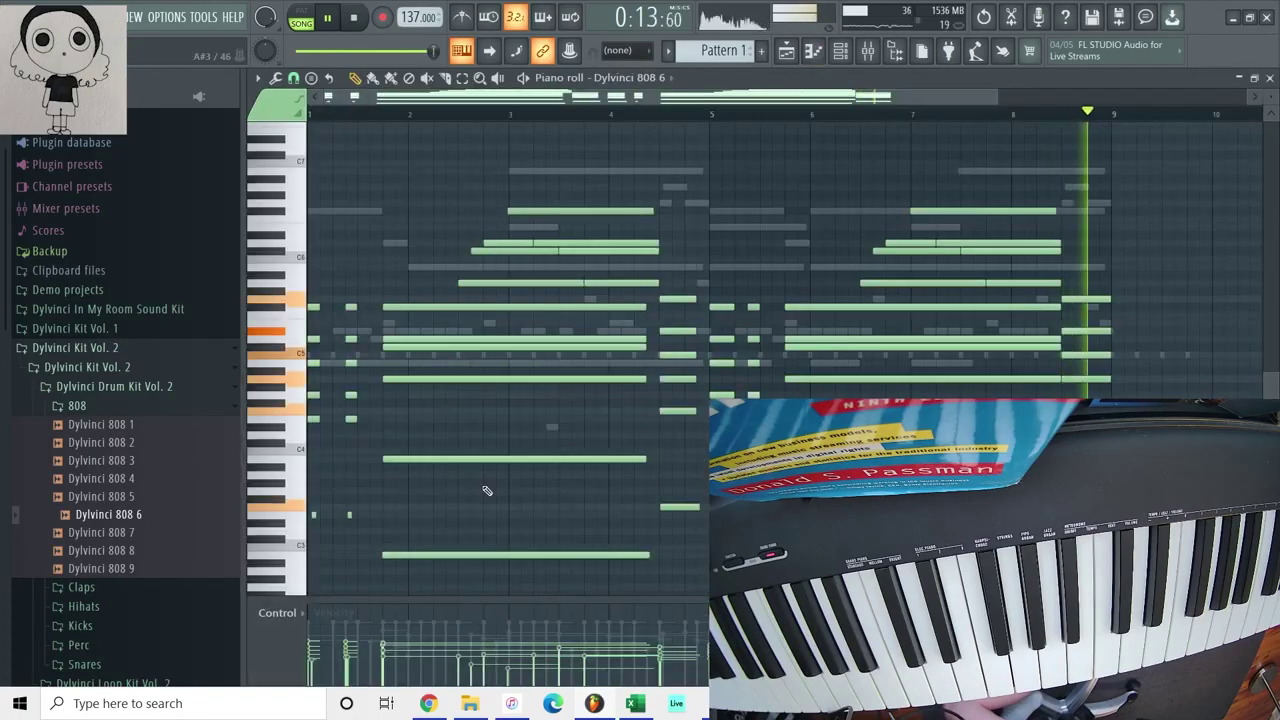
pyautogui.moveTo(332, 477); pyautogui.dragTo(1126, 83)
pyautogui.press('Delete')
pyautogui.scroll(-2, 1072, 309)
pyautogui.scroll(-3, 1068, 314)
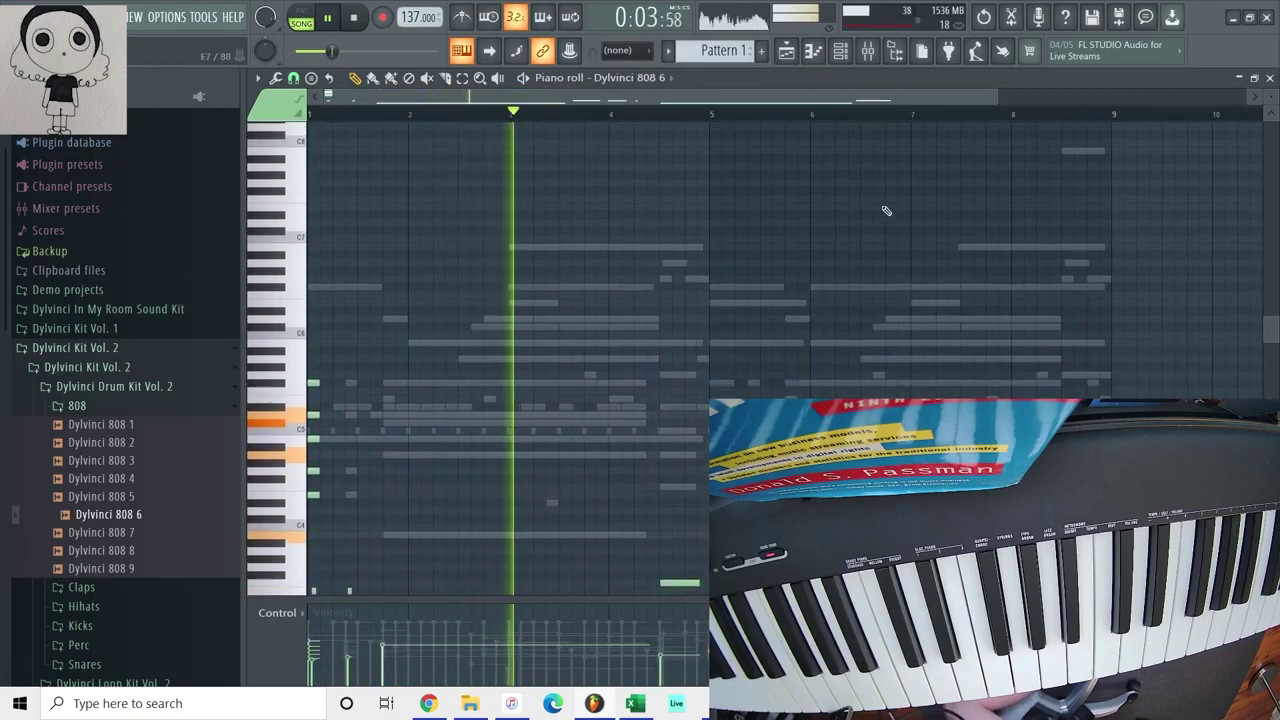
pyautogui.rightClick(314, 263)
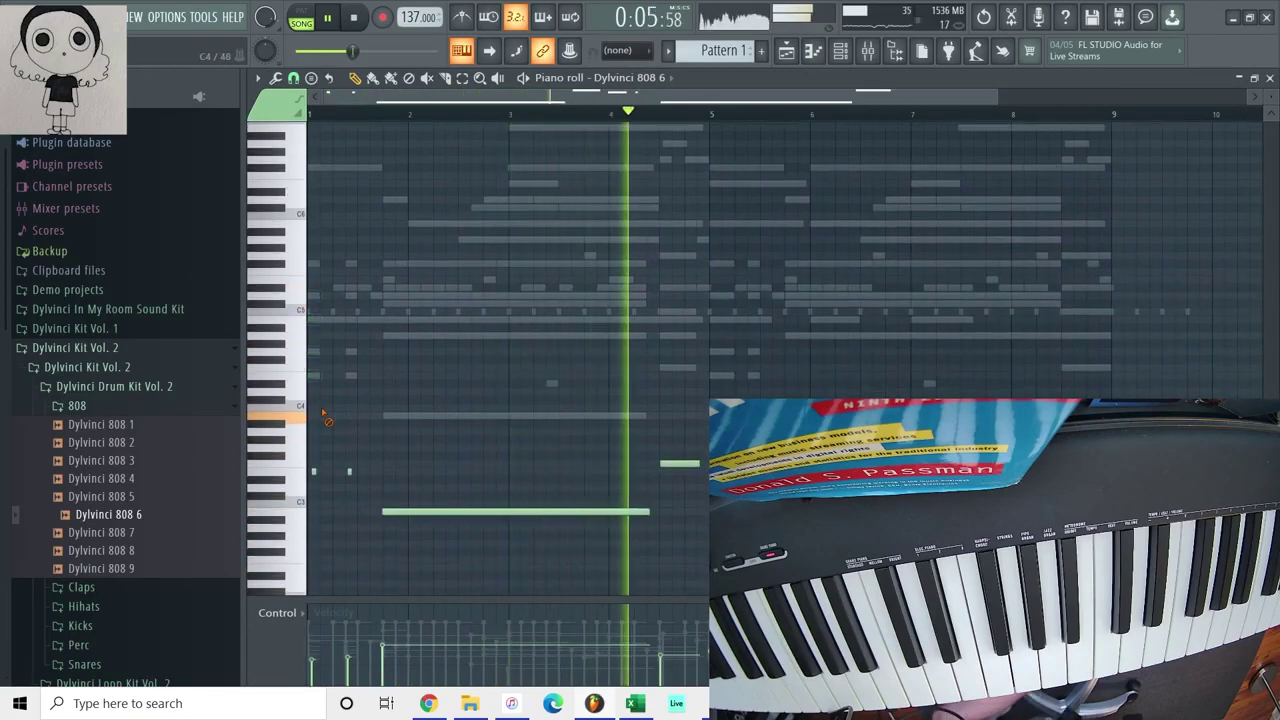
# Quantize the remaining Dylvinci 808 6 bass notes and raise them by two octaves
pyautogui.hotkey('ctrl', 'q')
pyautogui.press('space')
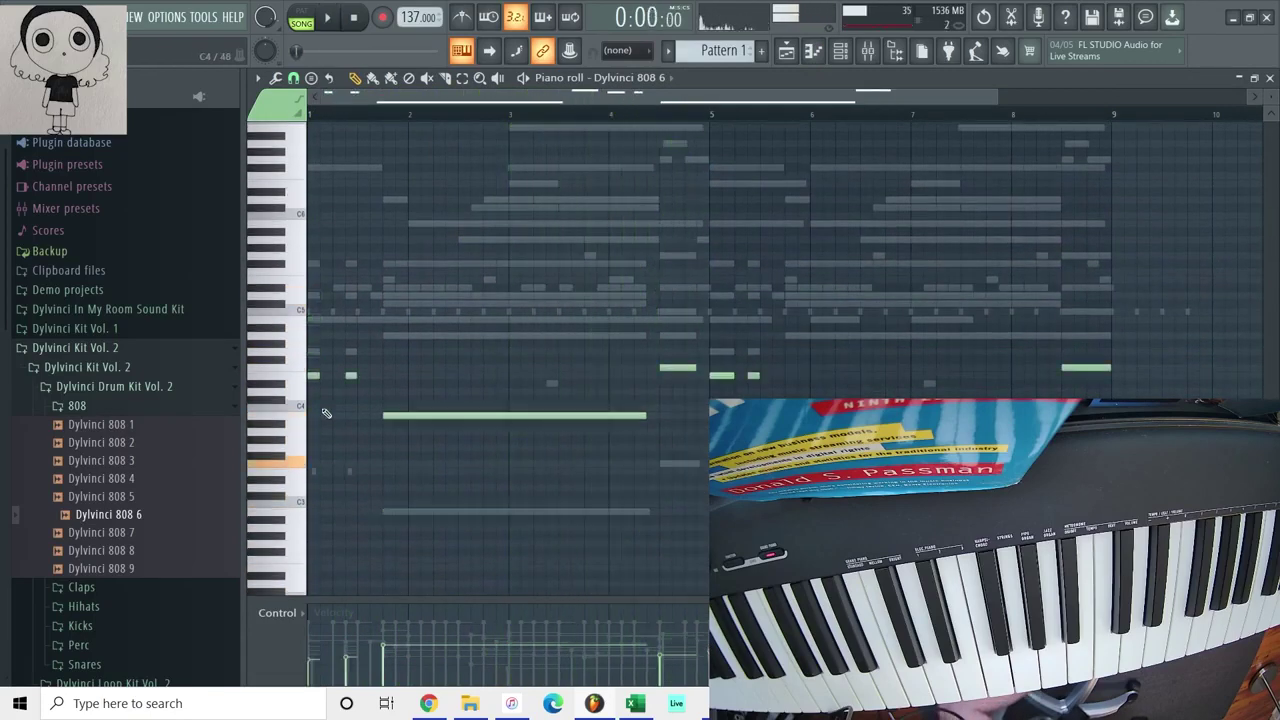
pyautogui.hotkey('ctrl', 'Up')
pyautogui.press('space')
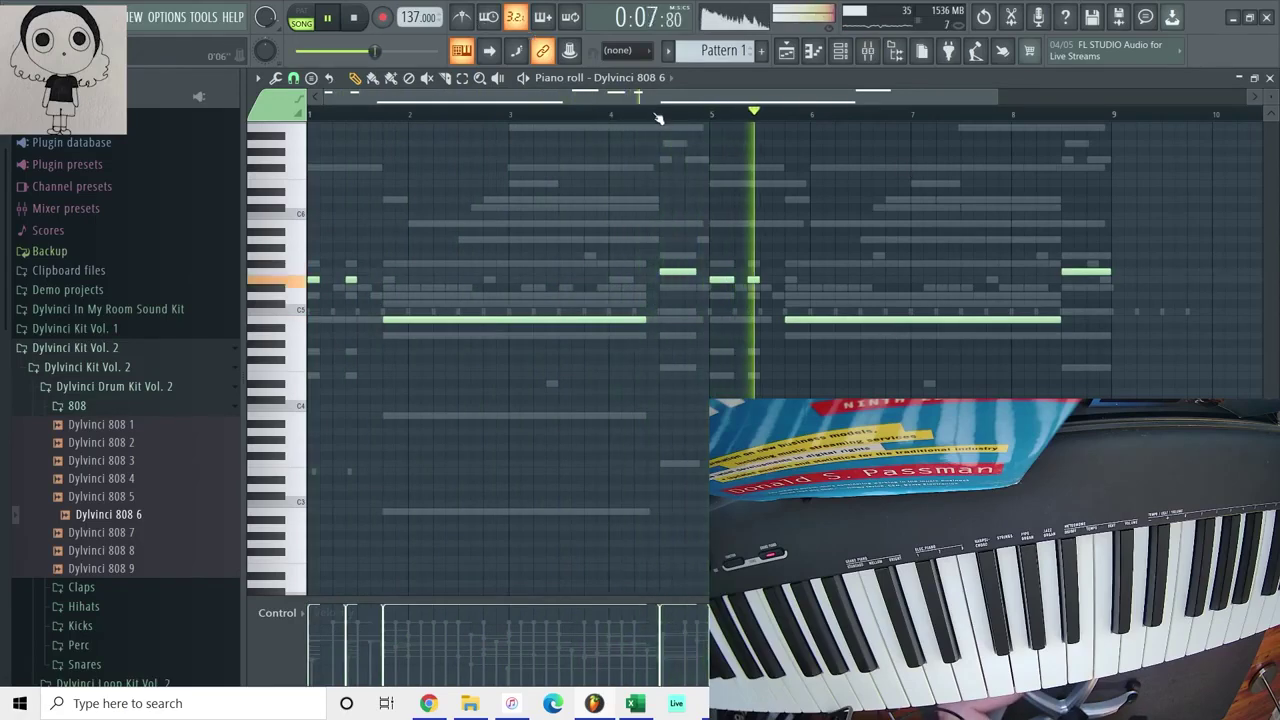
# Duplicate the Pattern 1 clip directly after itself in the playlist and return to the Dylvinci 808 6 piano roll
pyautogui.click(786, 51)
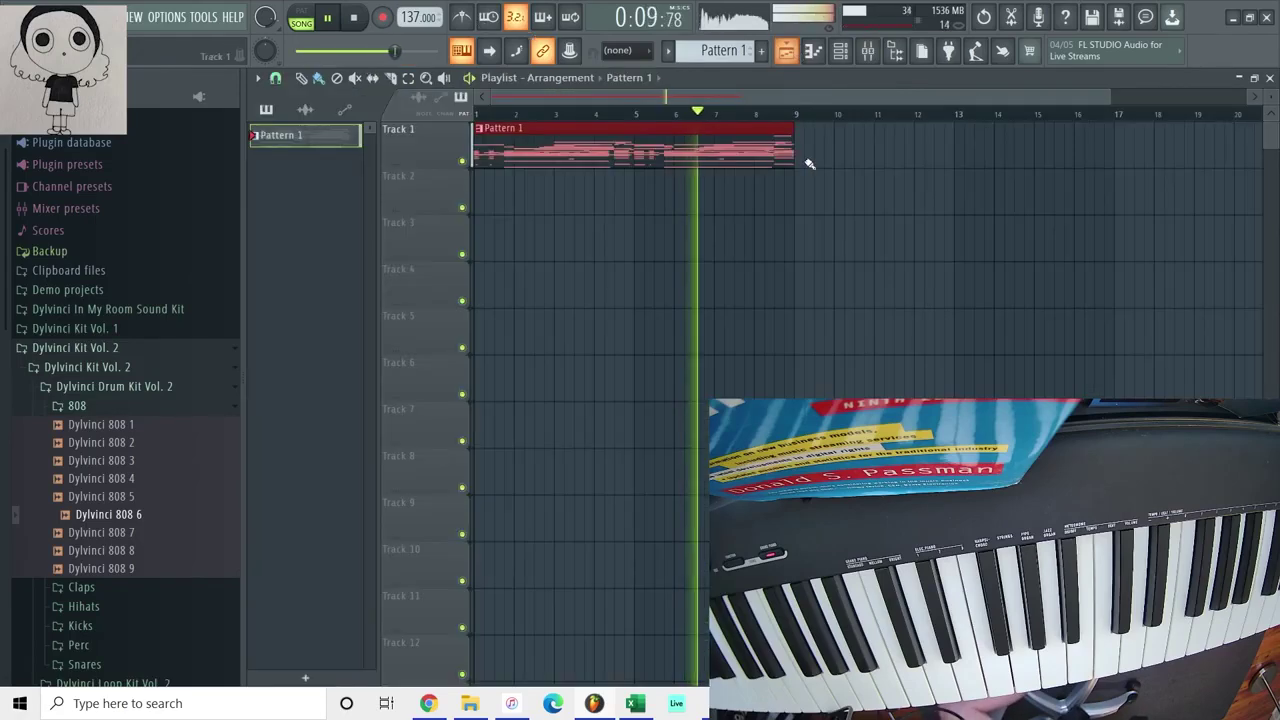
pyautogui.hotkey('ctrl', 'b')
pyautogui.click(1270, 79)
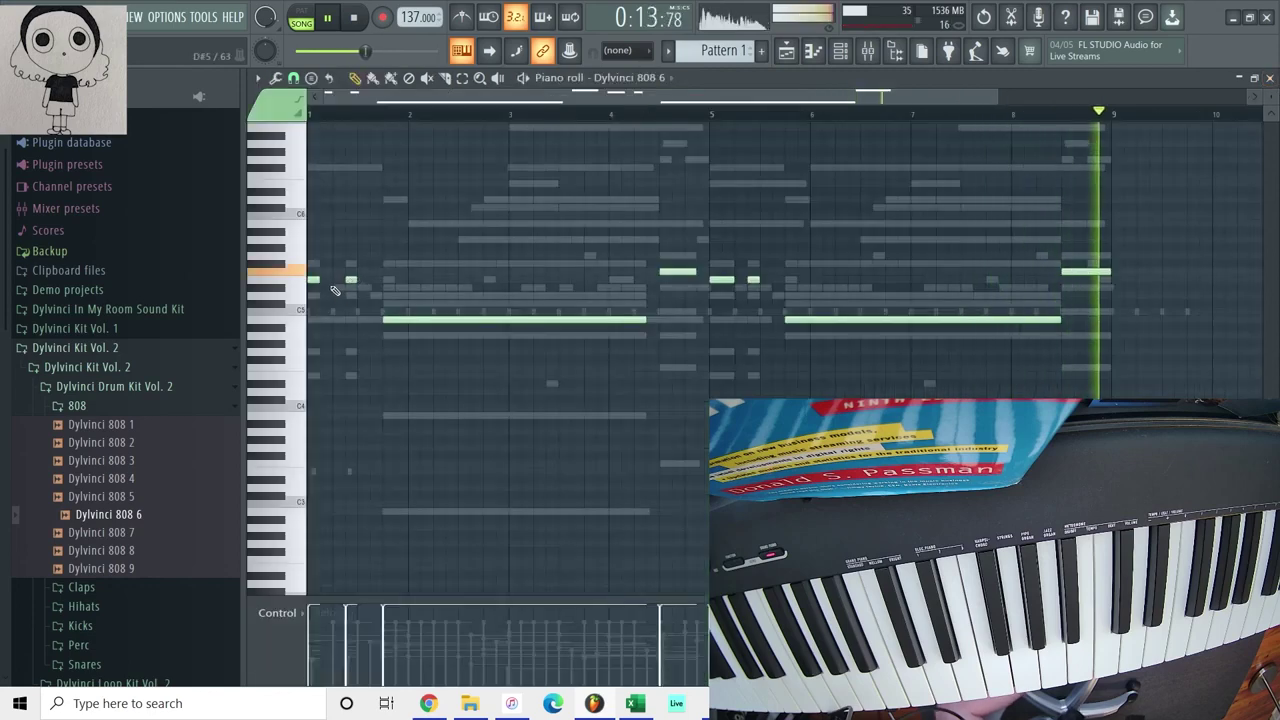
# Delete the two short E5 bass notes in bar 1 and shorten the first long B4 note to one bar
pyautogui.rightClick(313, 280)
pyautogui.rightClick(351, 279)
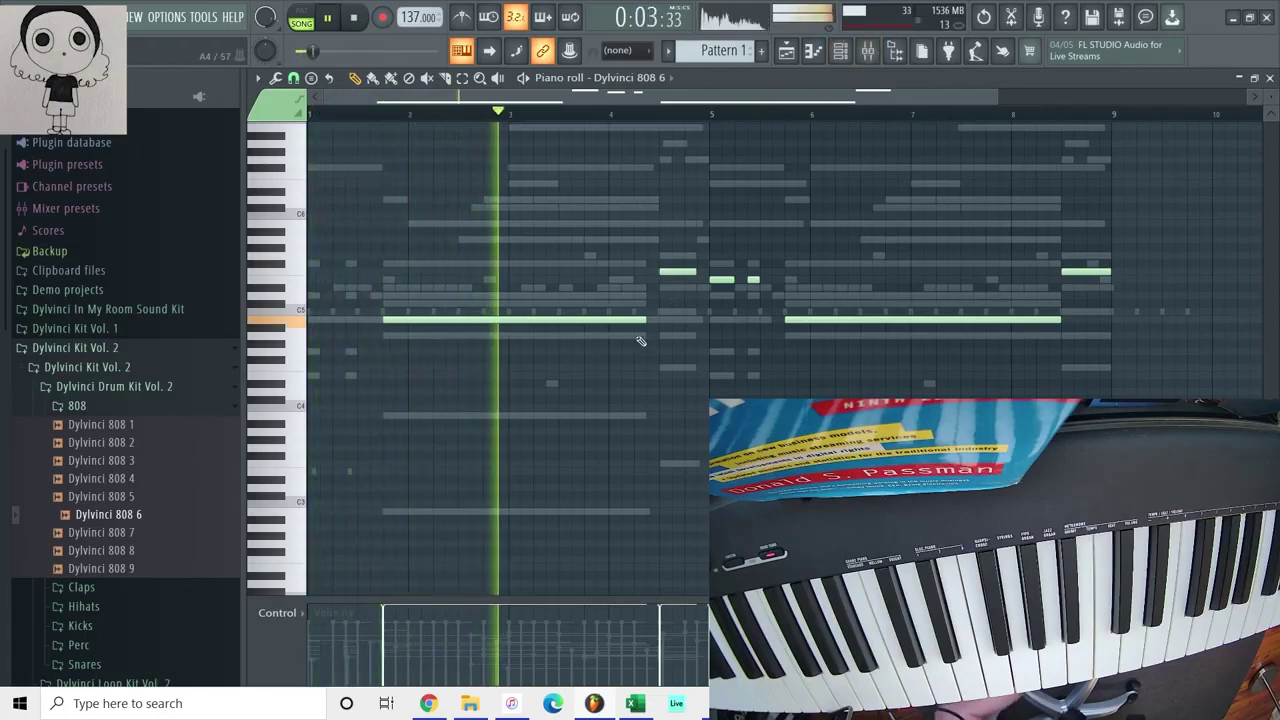
pyautogui.moveTo(645, 320); pyautogui.dragTo(475, 321)
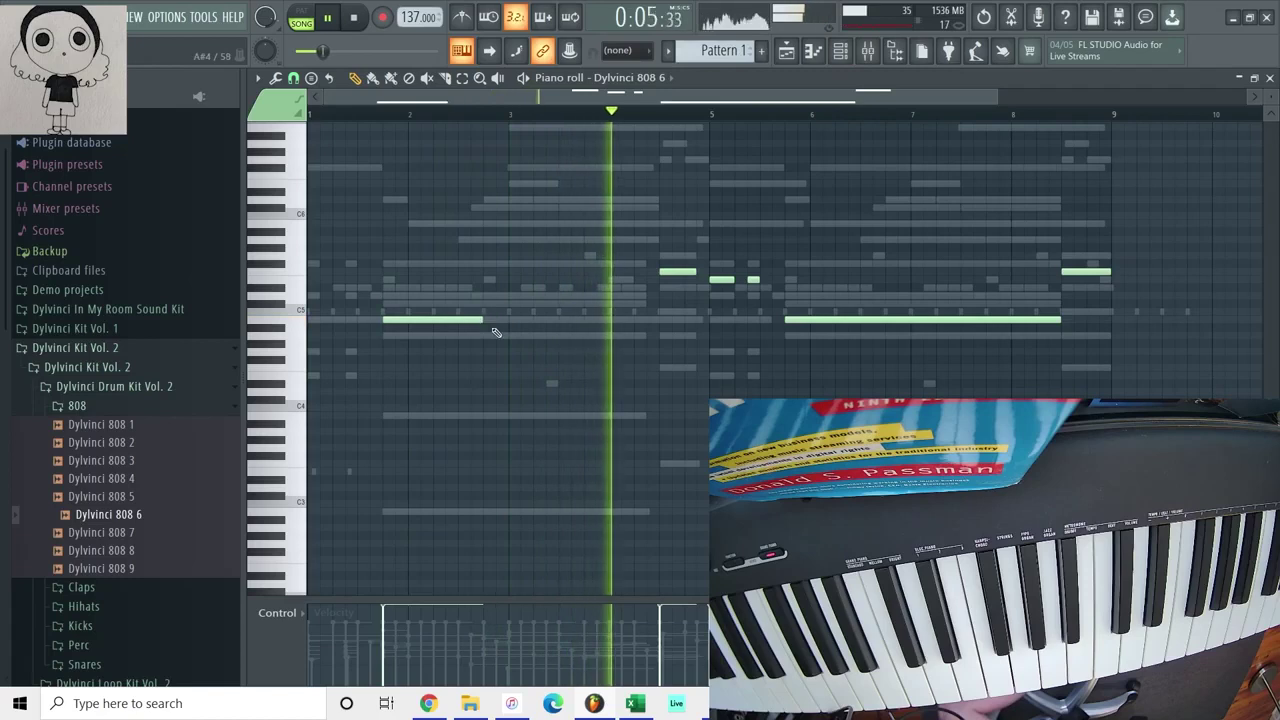
# Place three one-beat B4 bass notes in bar 3, starting on beats 1, 2.5 and 4
pyautogui.keyDown('ctrl'); pyautogui.click(469, 321); pyautogui.keyUp('ctrl')
pyautogui.hotkey('ctrl', 'b')
pyautogui.hotkey('shift', 'Right')
pyautogui.moveTo(593, 320)
pyautogui.mouseDown()
pyautogui.moveTo(606, 320)
pyautogui.moveTo(534, 320)
pyautogui.moveTo(594, 328)
pyautogui.moveTo(591, 318)
pyautogui.mouseUp()
pyautogui.click(546, 329)
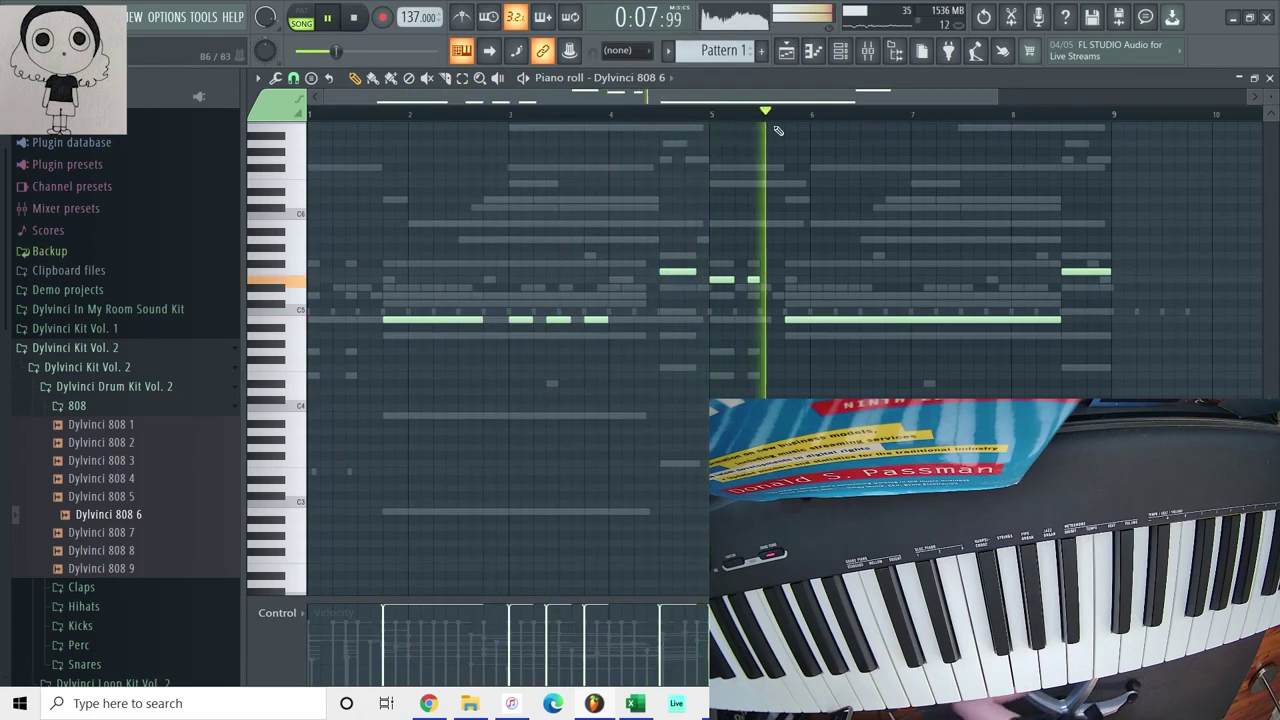
# Shorten the second long B4 bass note to end at bar 8 and add a one-beat B5 note on beat 2 of bar 8
pyautogui.click(1039, 320)
pyautogui.keyDown('ctrl'); pyautogui.click(1045, 319); pyautogui.keyUp('ctrl')
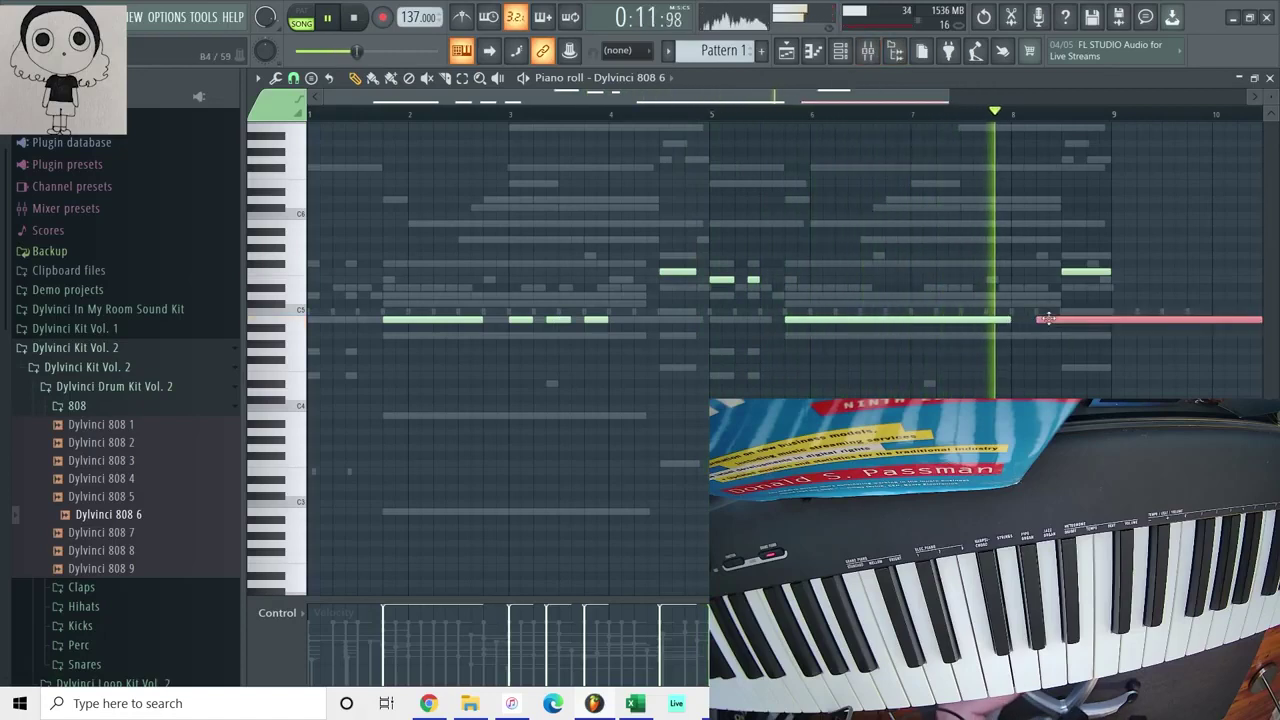
pyautogui.hotkey('ctrl', 'Up')
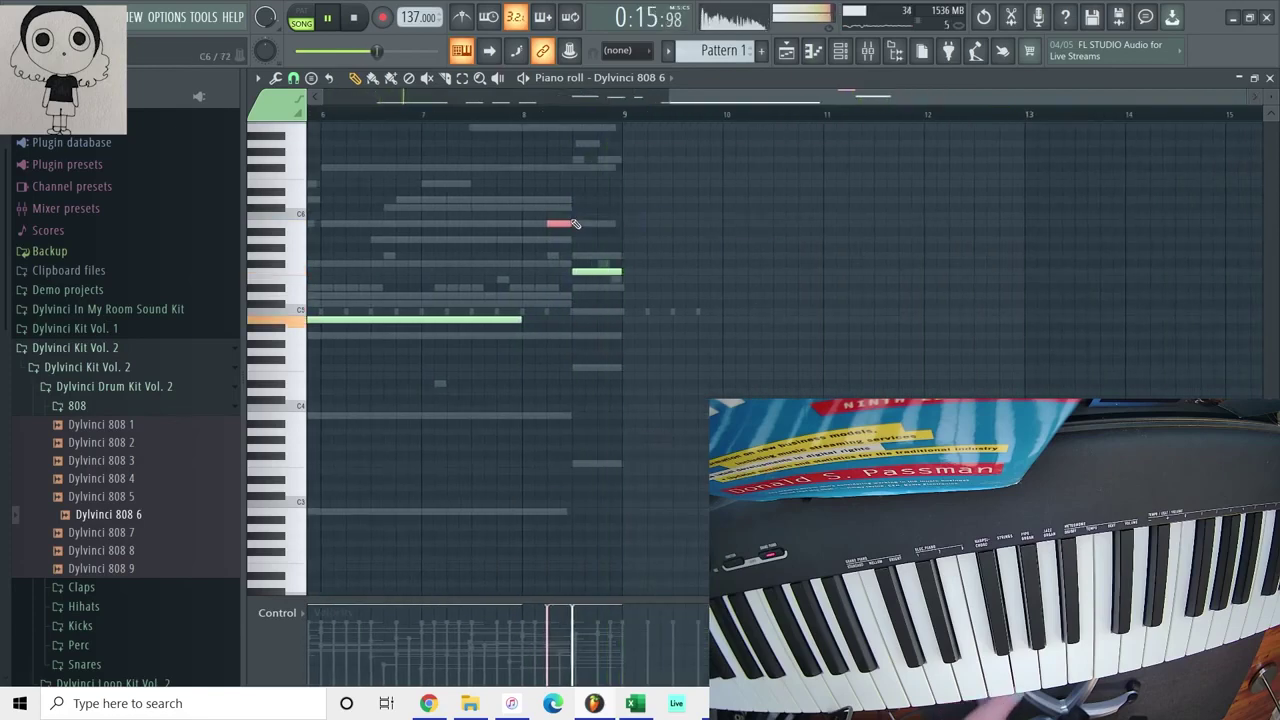
# Return to the channel rack and mute the Guitar channel
pyautogui.click(846, 58)
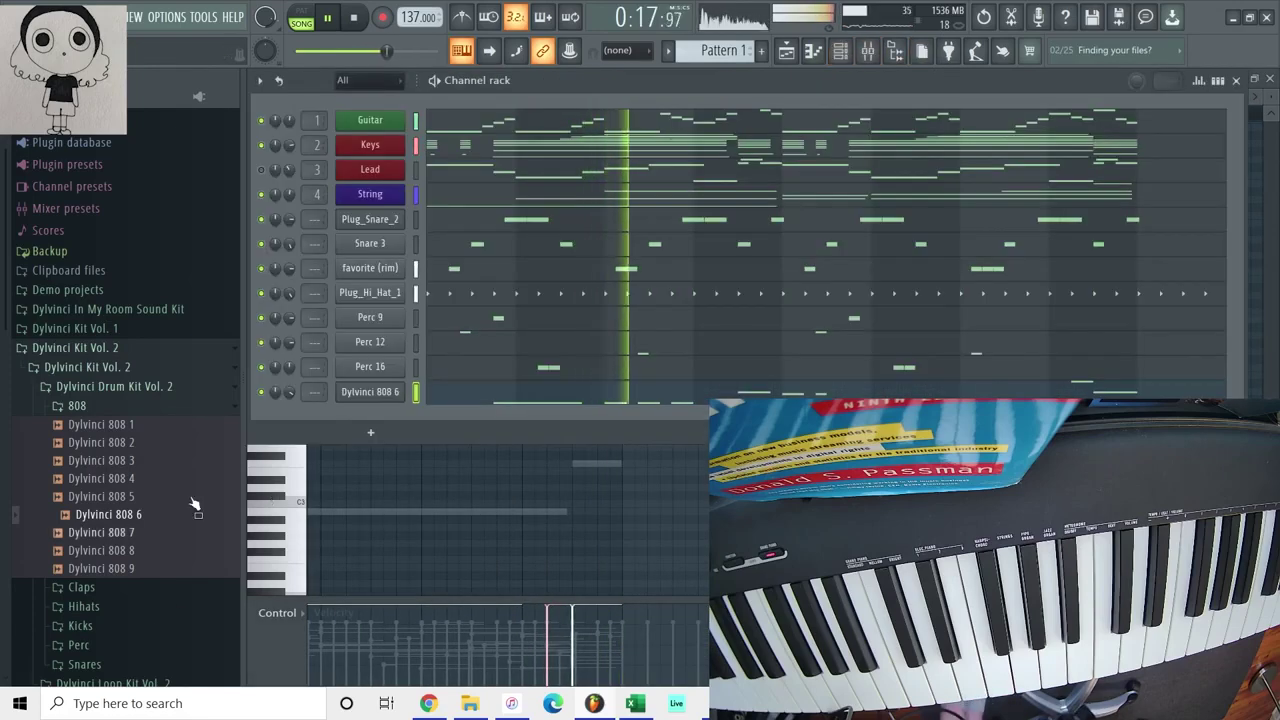
pyautogui.click(261, 120)
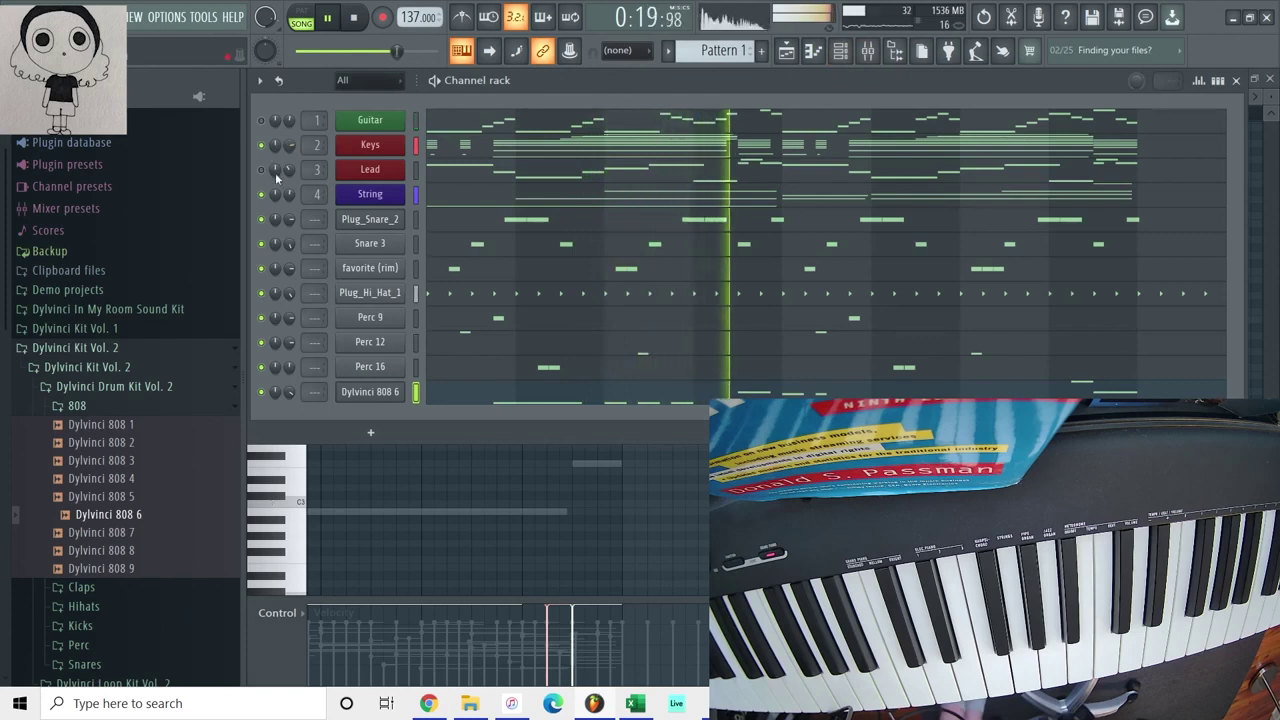